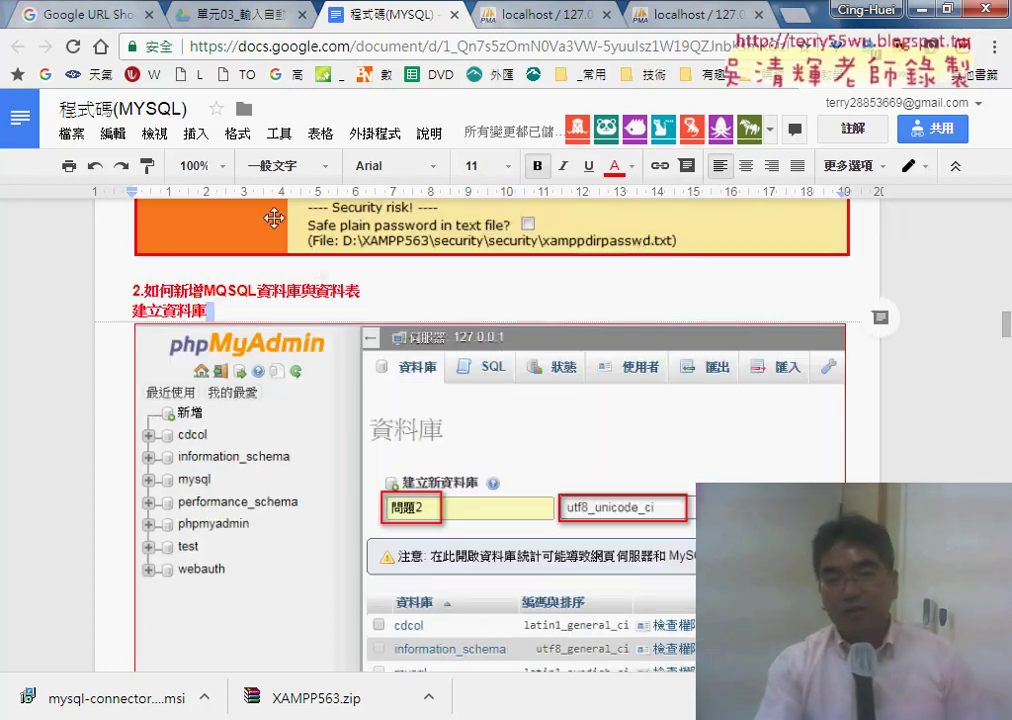
Review the notes, then open the 問題2 database structure in phpMyAdmin and tick the 問題2 table
scroll(273, 214, up, 1)
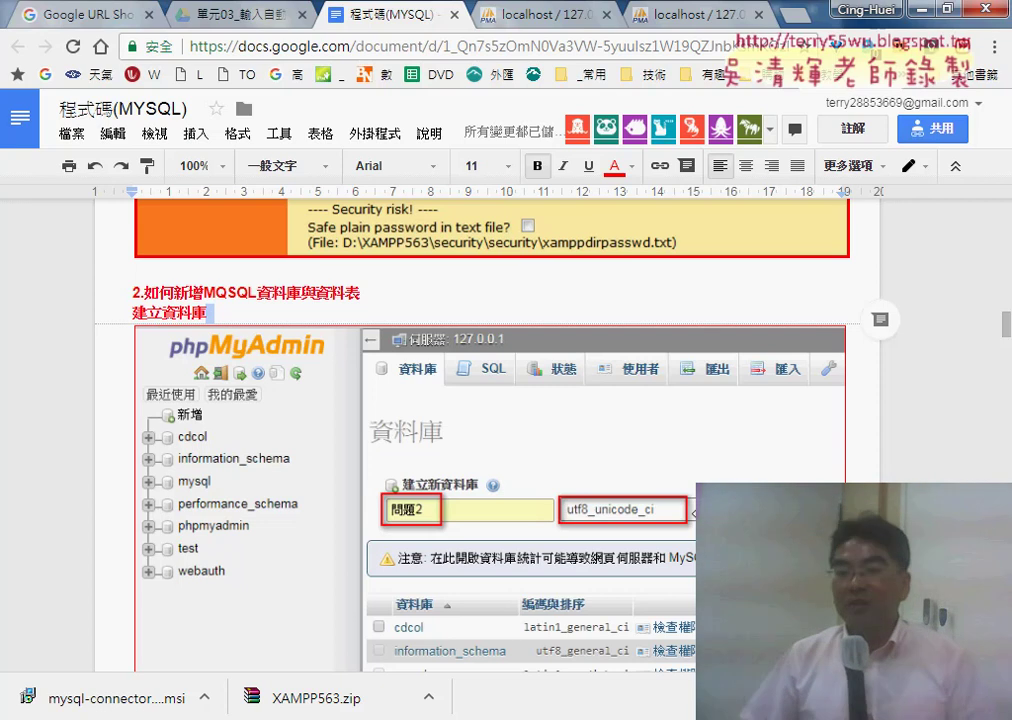
scroll(527, 337, down, 3)
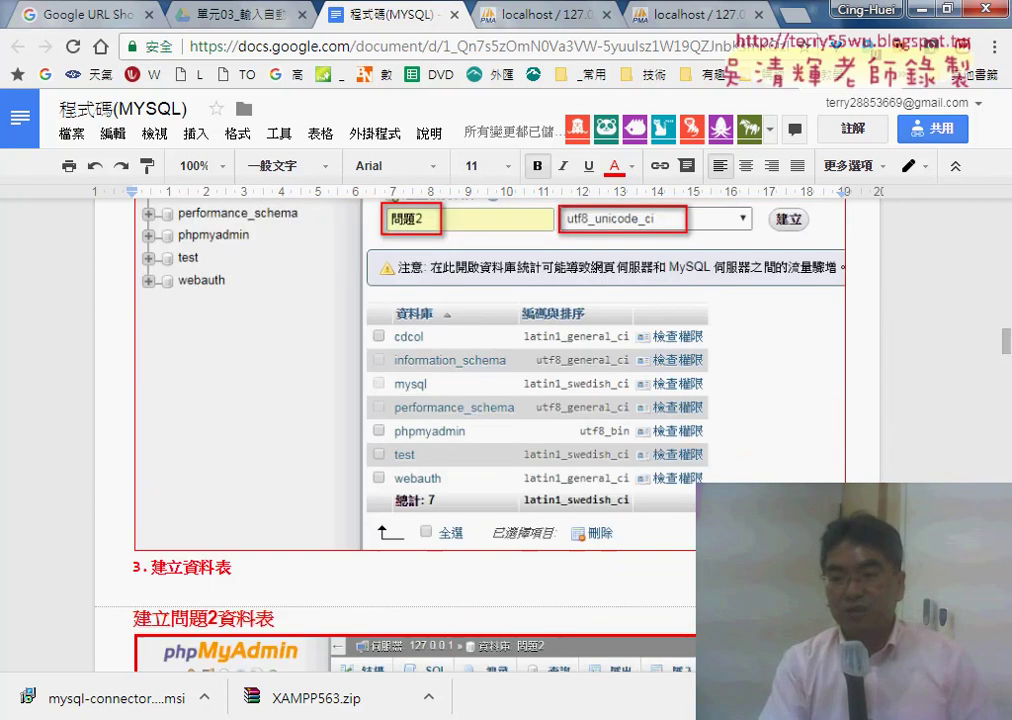
scroll(545, 398, down, 1)
scroll(556, 418, up, 2)
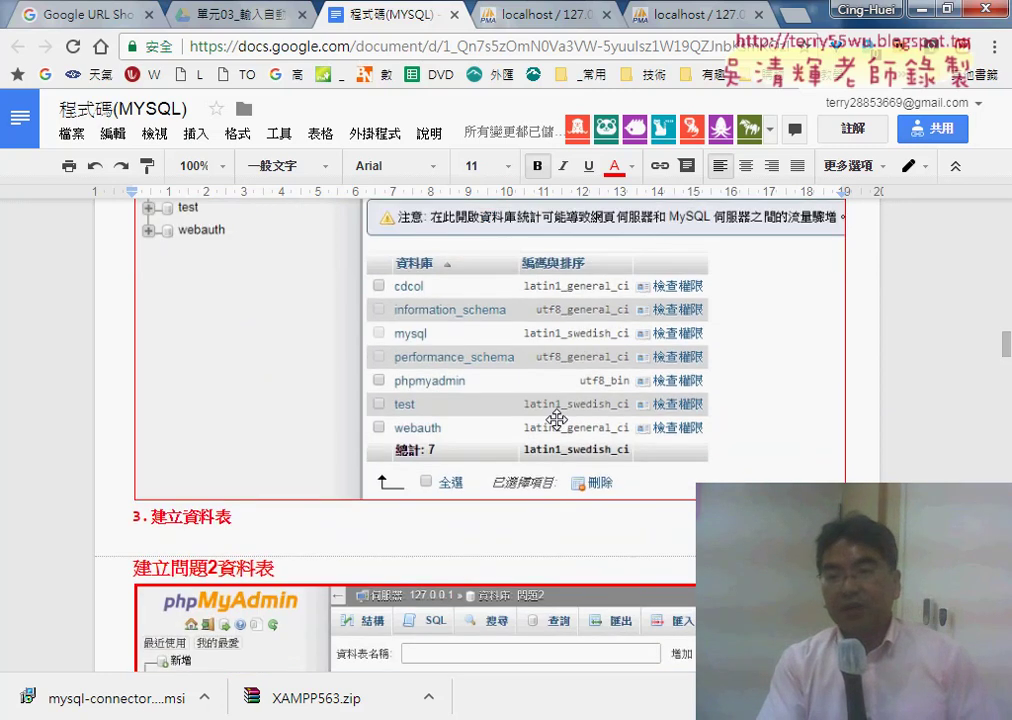
scroll(556, 418, up, 1)
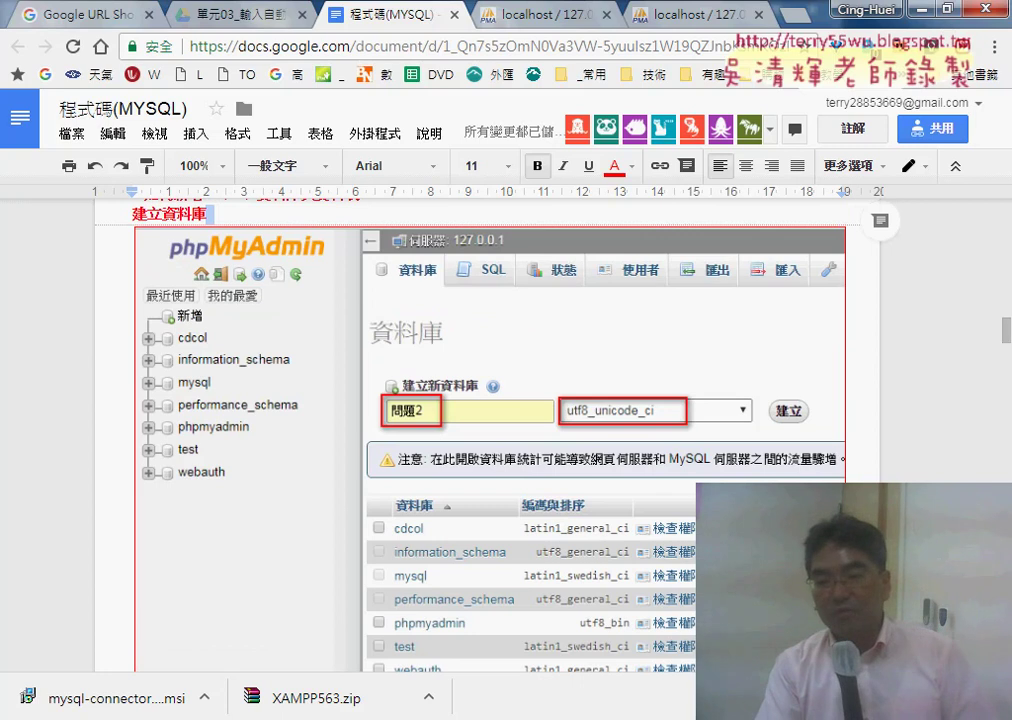
click(693, 17)
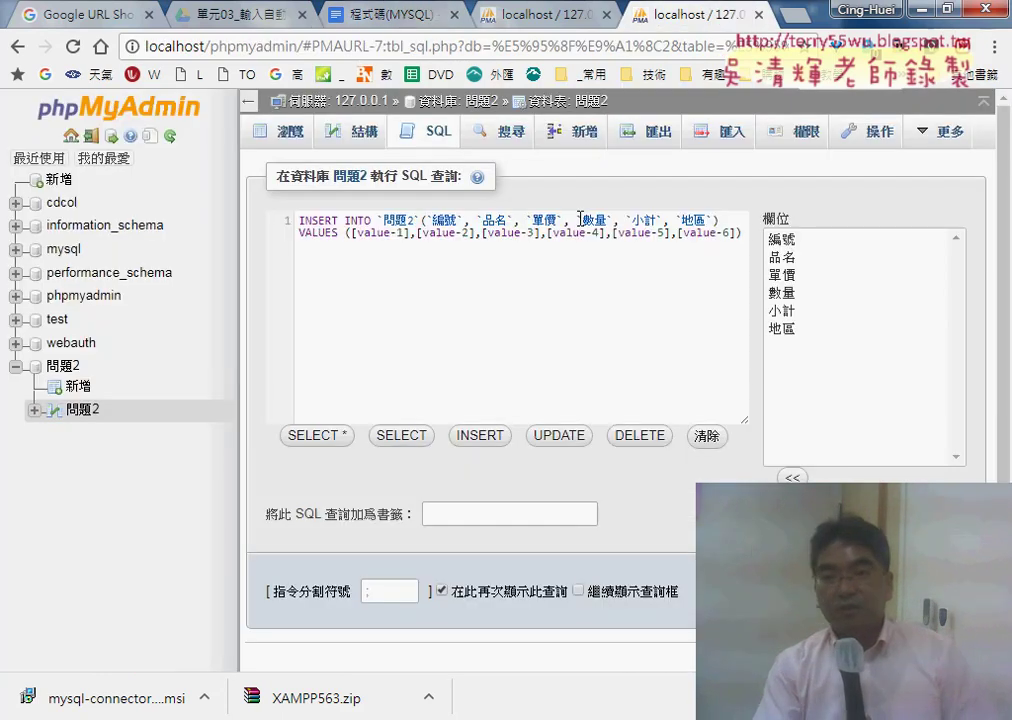
click(62, 367)
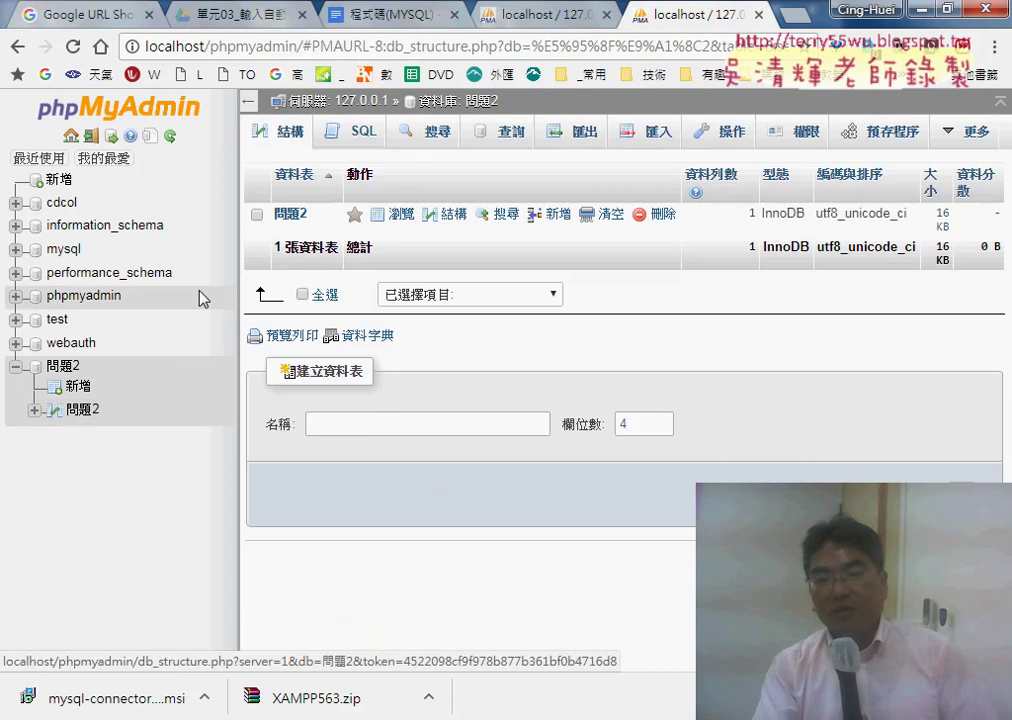
click(256, 214)
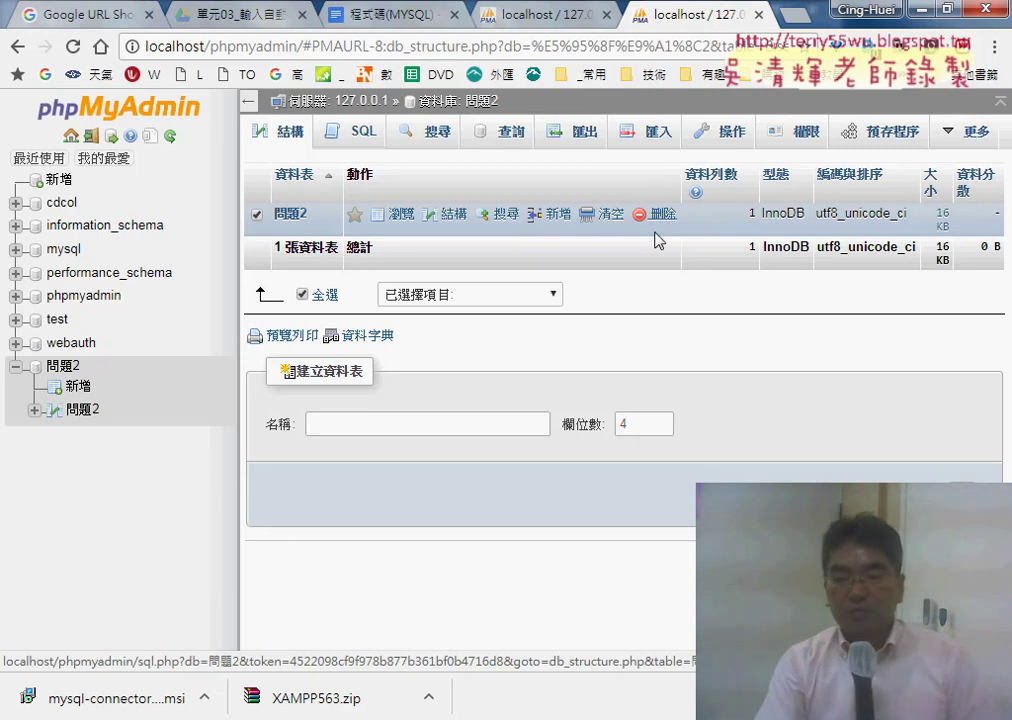
Glance at the 問題02.xlsm workbook, then return to the 程式碼(MYSQL) notes in the browser
mouse_move(620, 717)
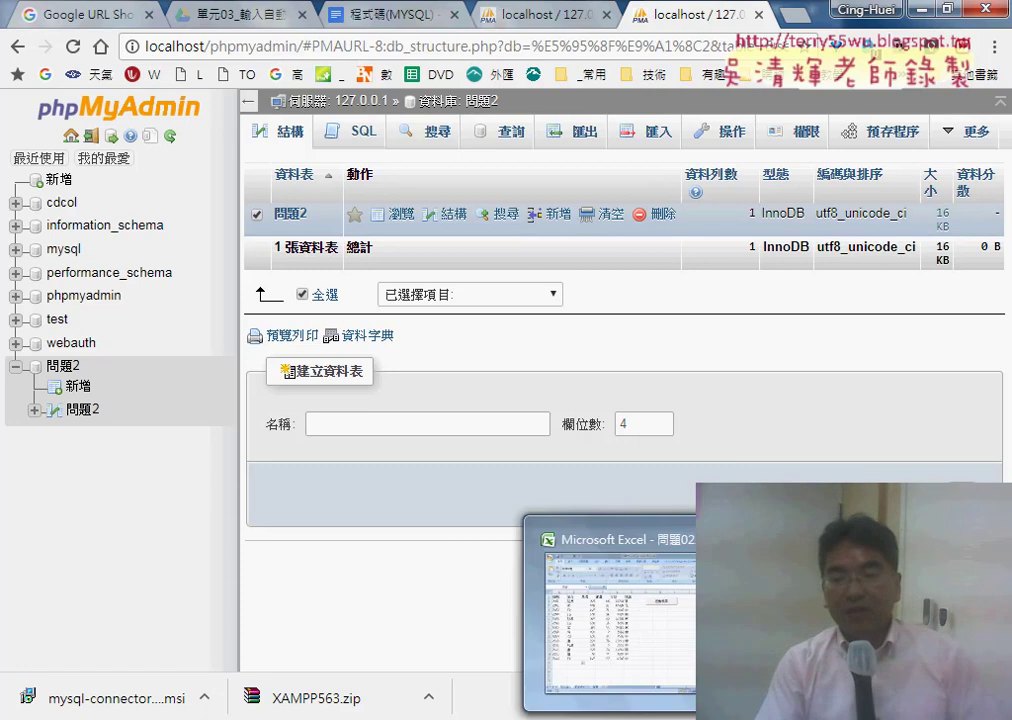
click(610, 610)
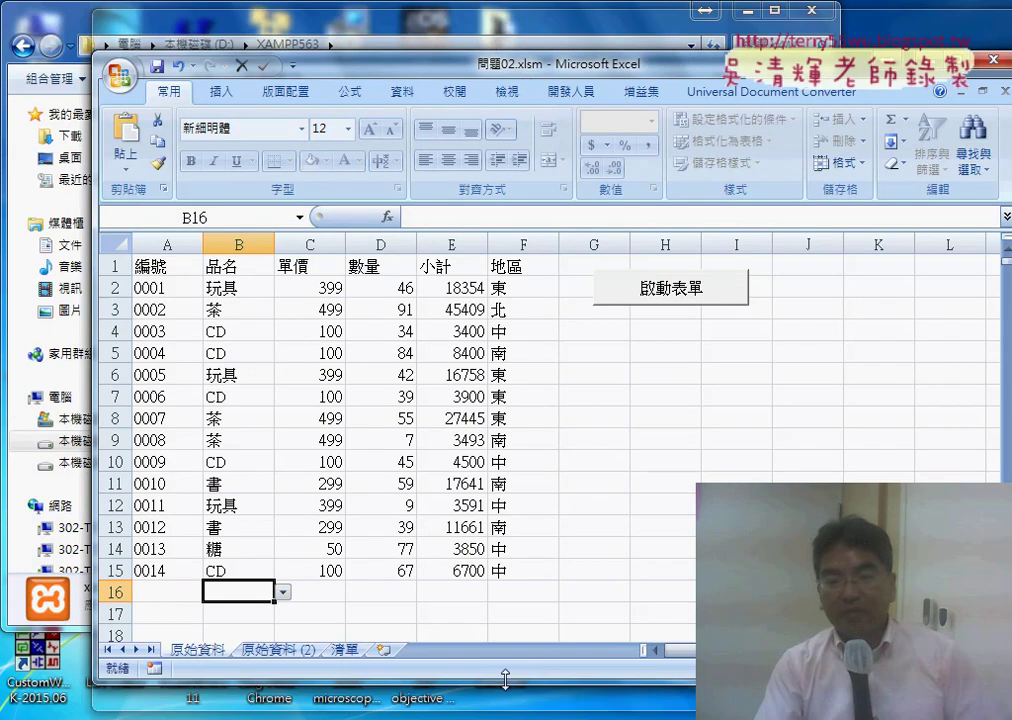
mouse_move(452, 712)
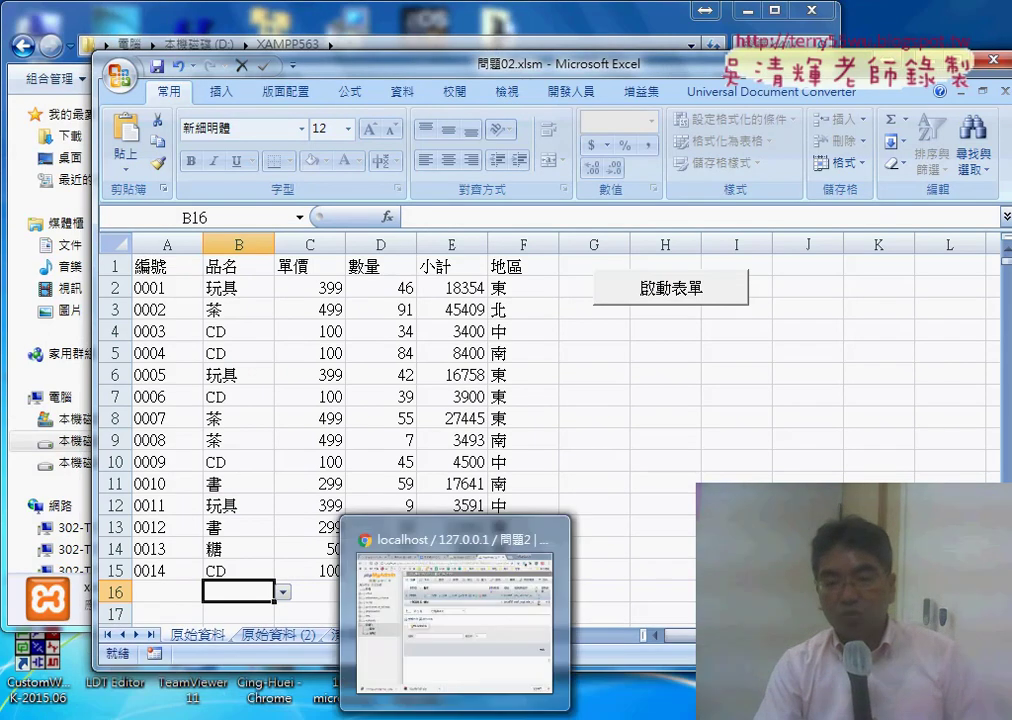
click(545, 545)
click(397, 12)
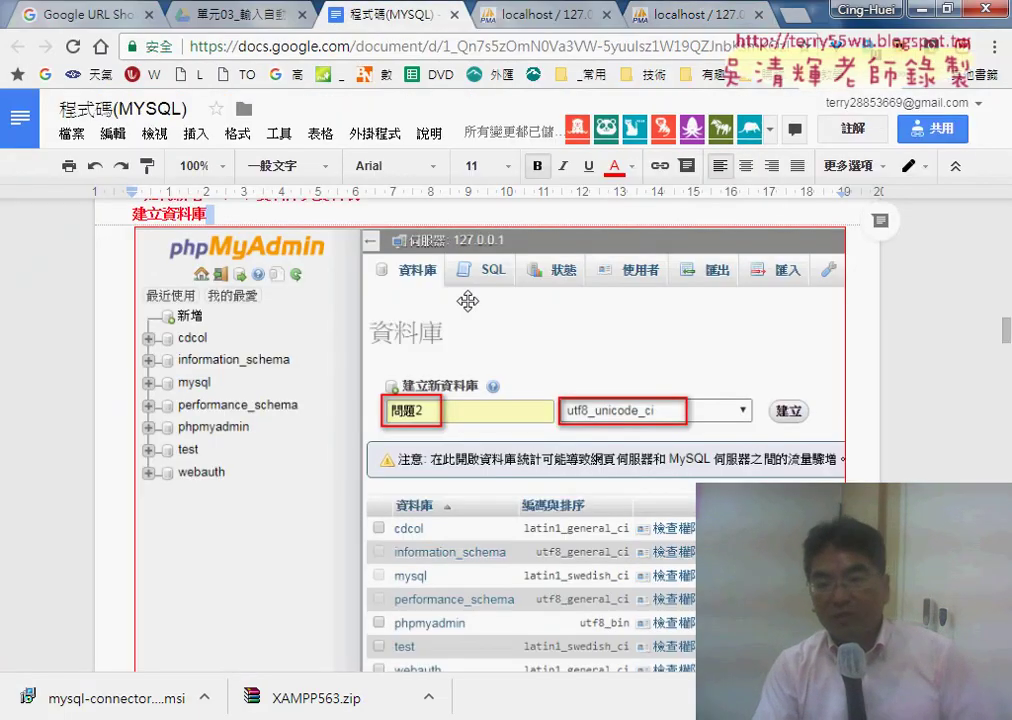
Scroll the 程式碼(MYSQL) notes down to the macro buttons and code section
scroll(463, 300, down, 4)
scroll(463, 334, down, 2)
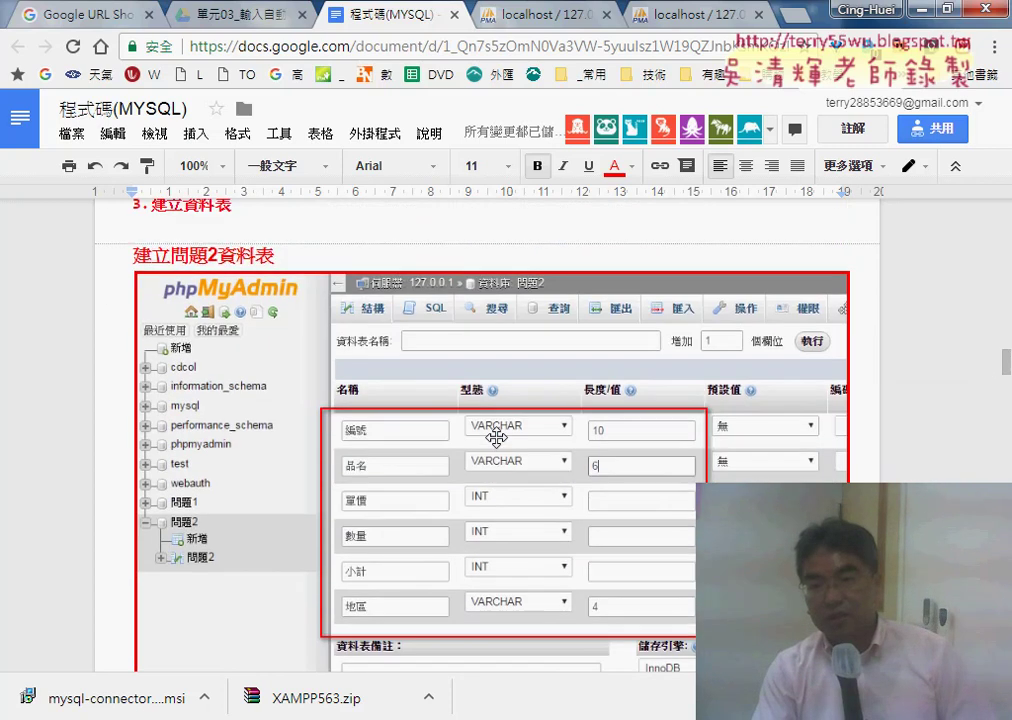
scroll(465, 438, up, 3)
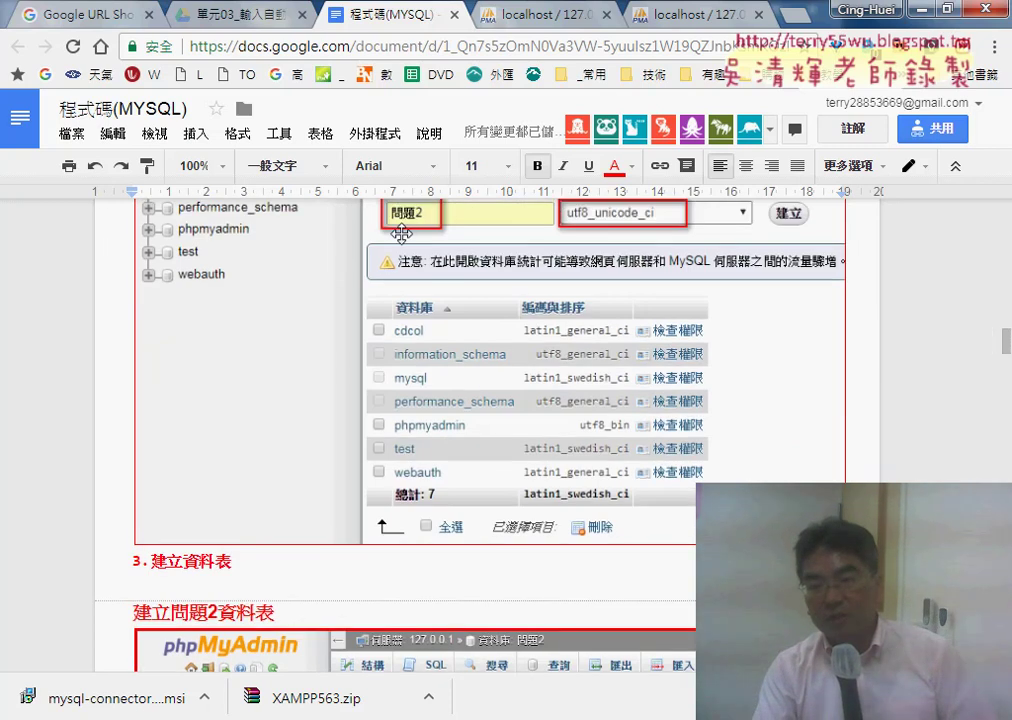
scroll(401, 233, up, 1)
scroll(551, 312, down, 3)
scroll(556, 313, down, 2)
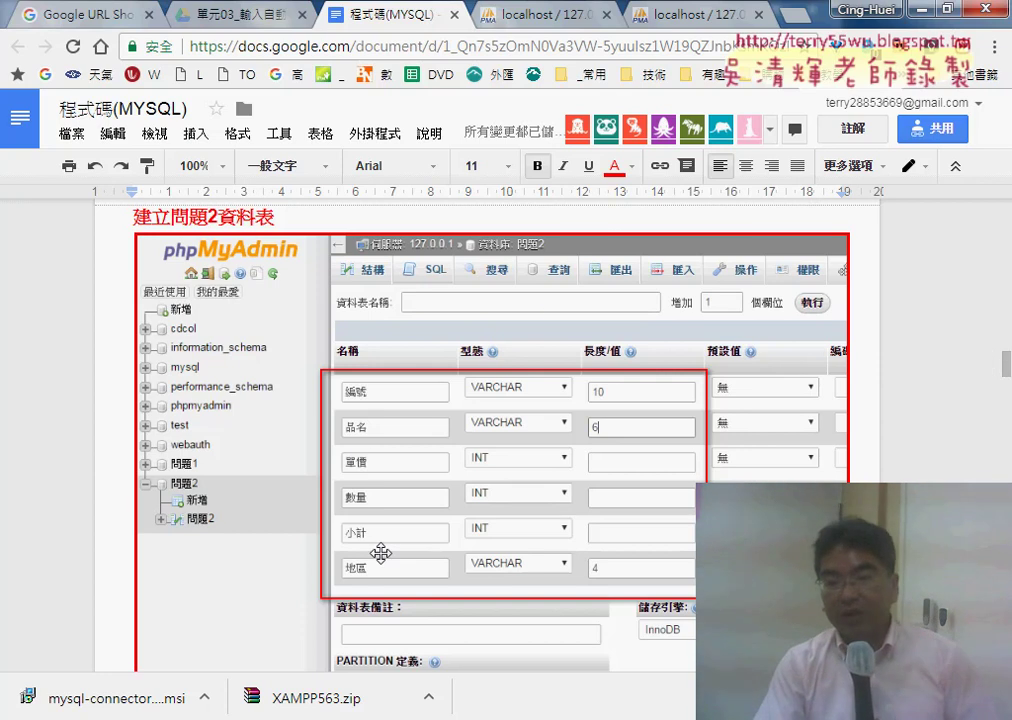
scroll(547, 508, down, 3)
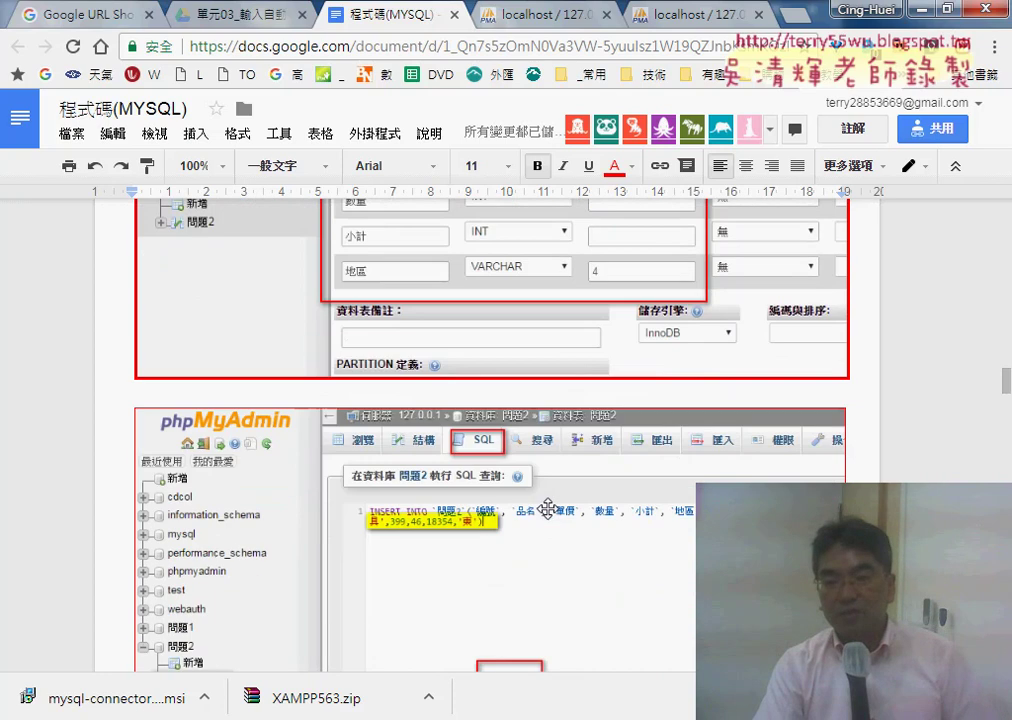
scroll(547, 508, down, 1)
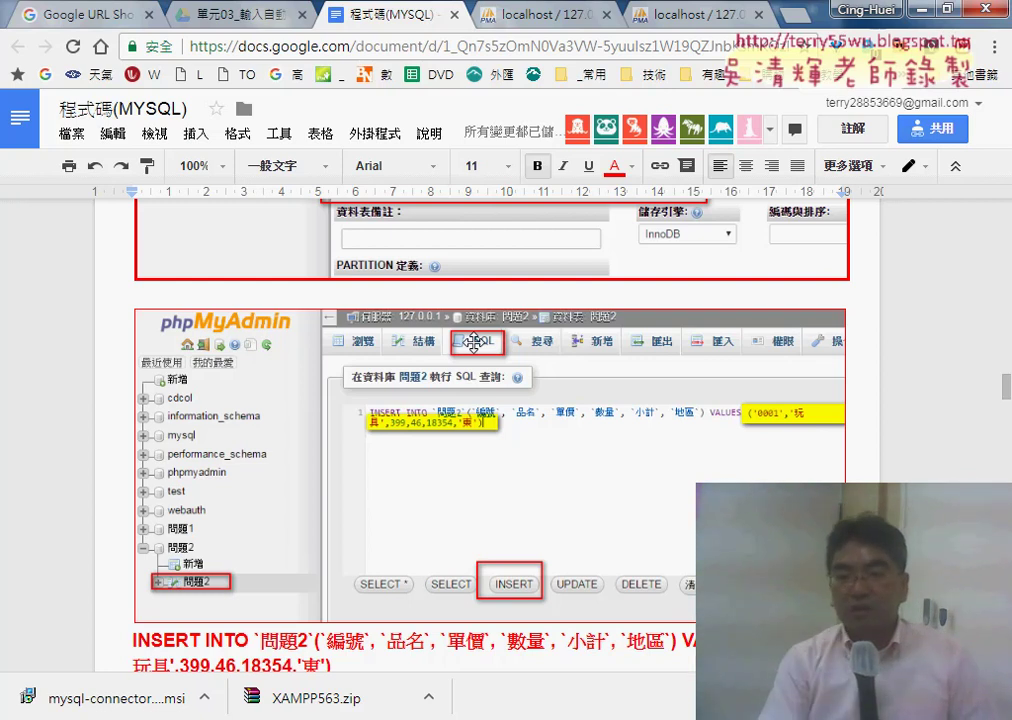
scroll(474, 343, down, 3)
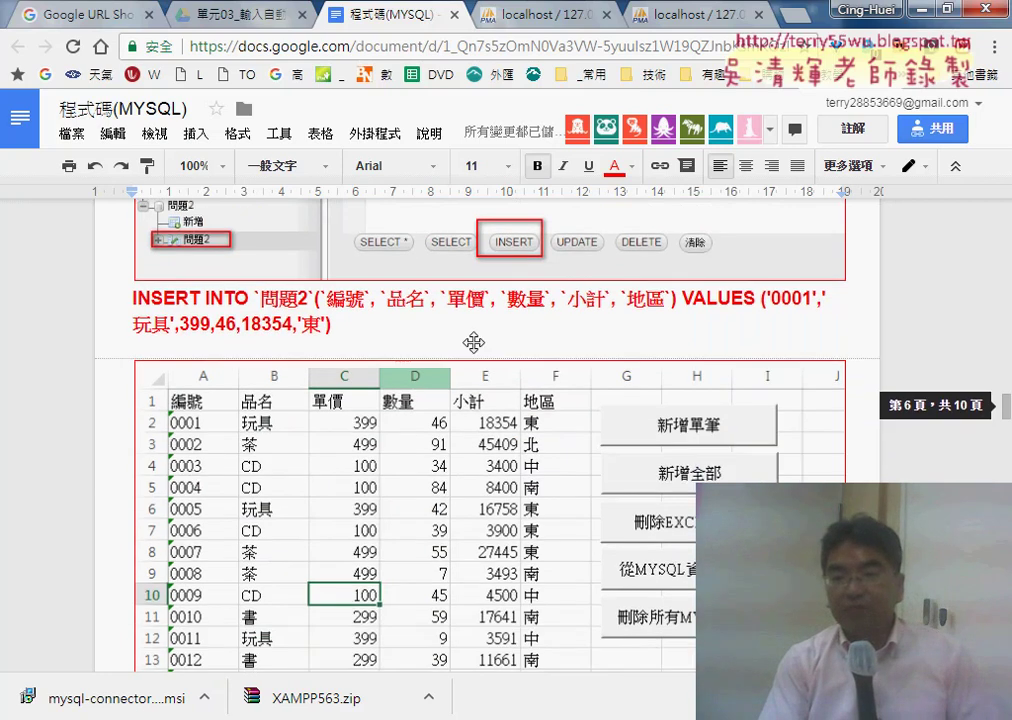
scroll(474, 343, down, 2)
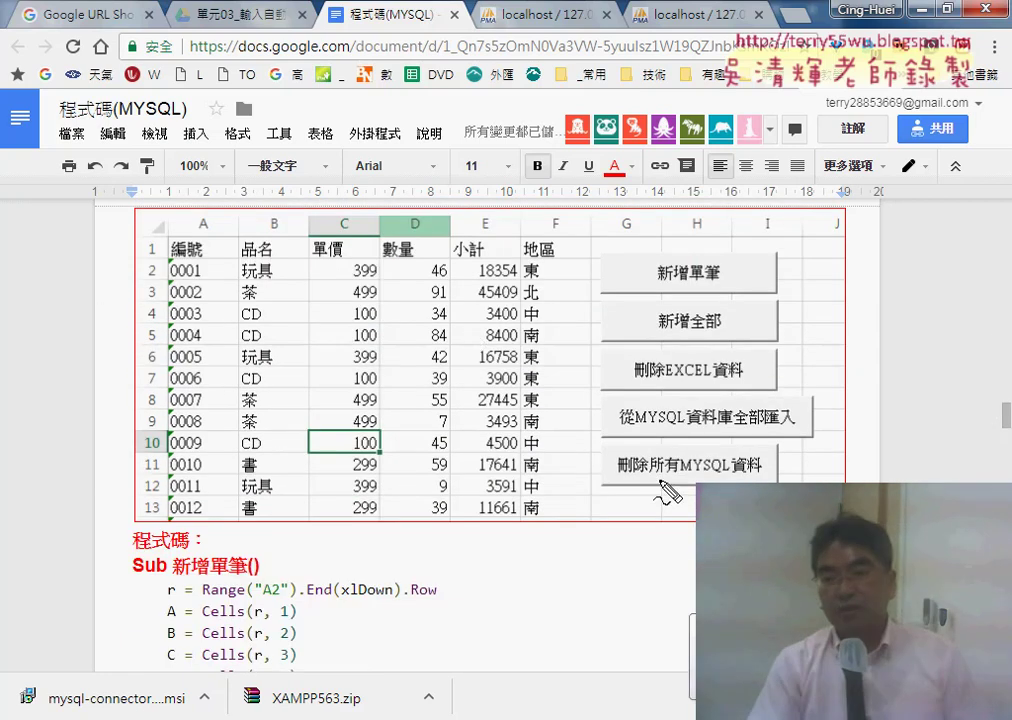
Annotate the five macro buttons and the 程式碼 heading, clear the marks, and switch to 問題02.xlsm
drag(668, 492, 795, 478)
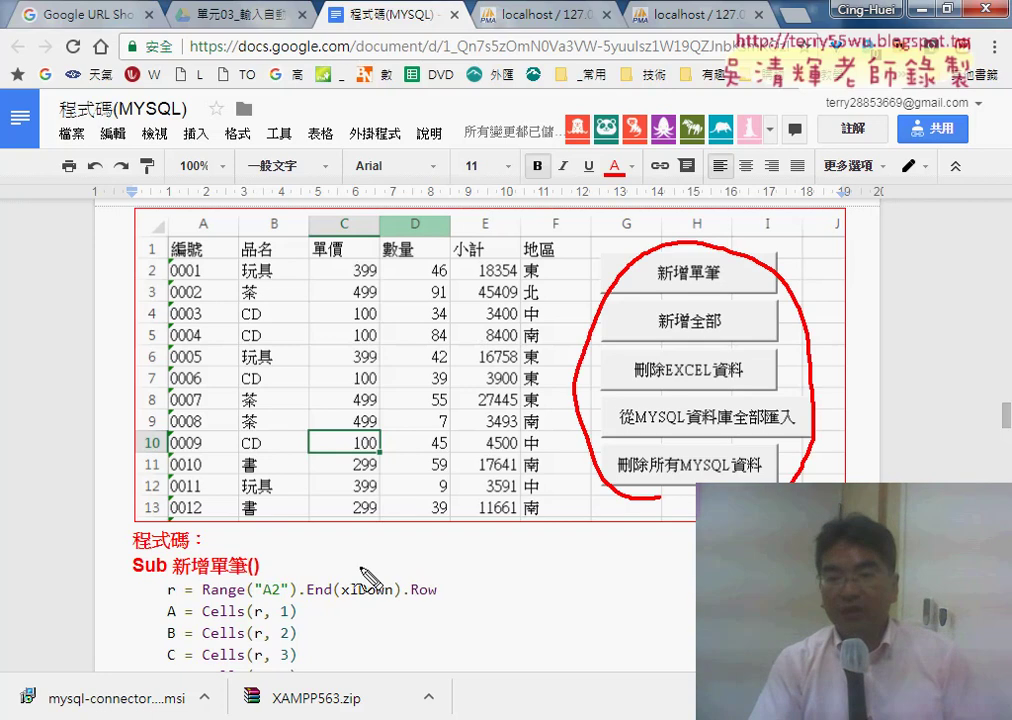
drag(140, 549, 188, 549)
mouse_move(107, 527)
mouse_down()
mouse_move(40, 598)
mouse_move(80, 650)
mouse_up()
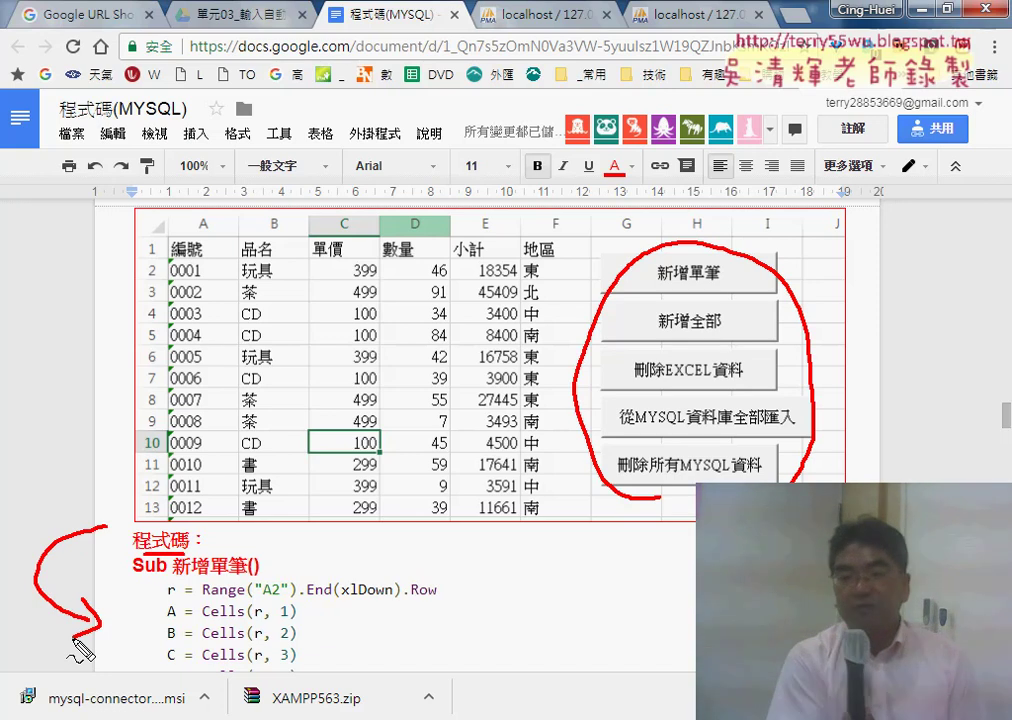
key(Escape)
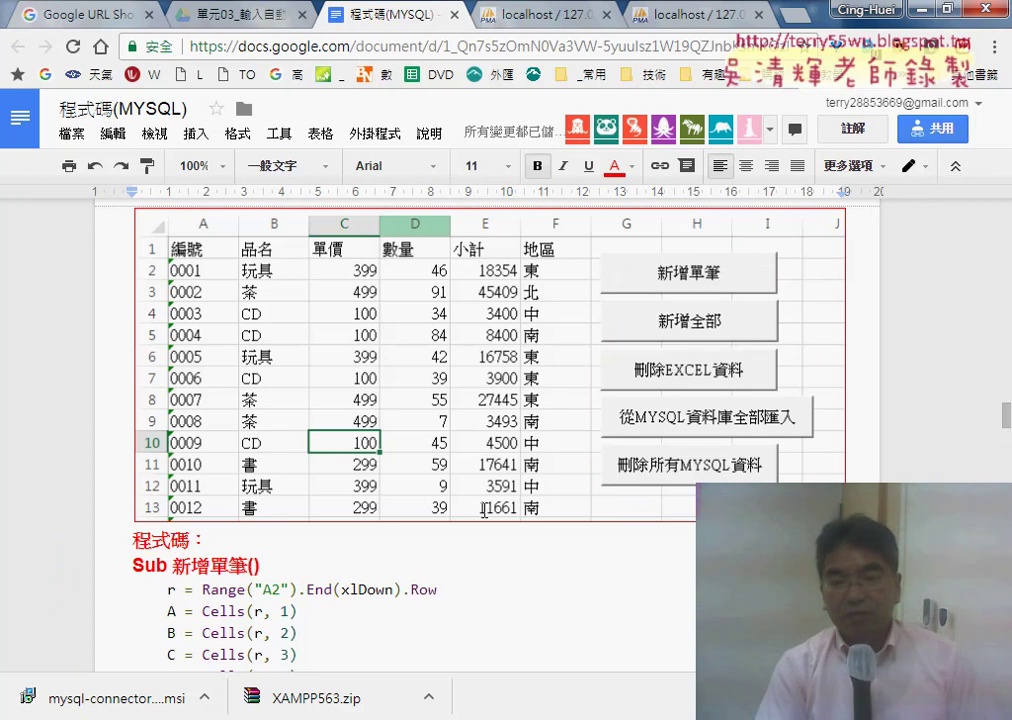
key(alt+Tab)
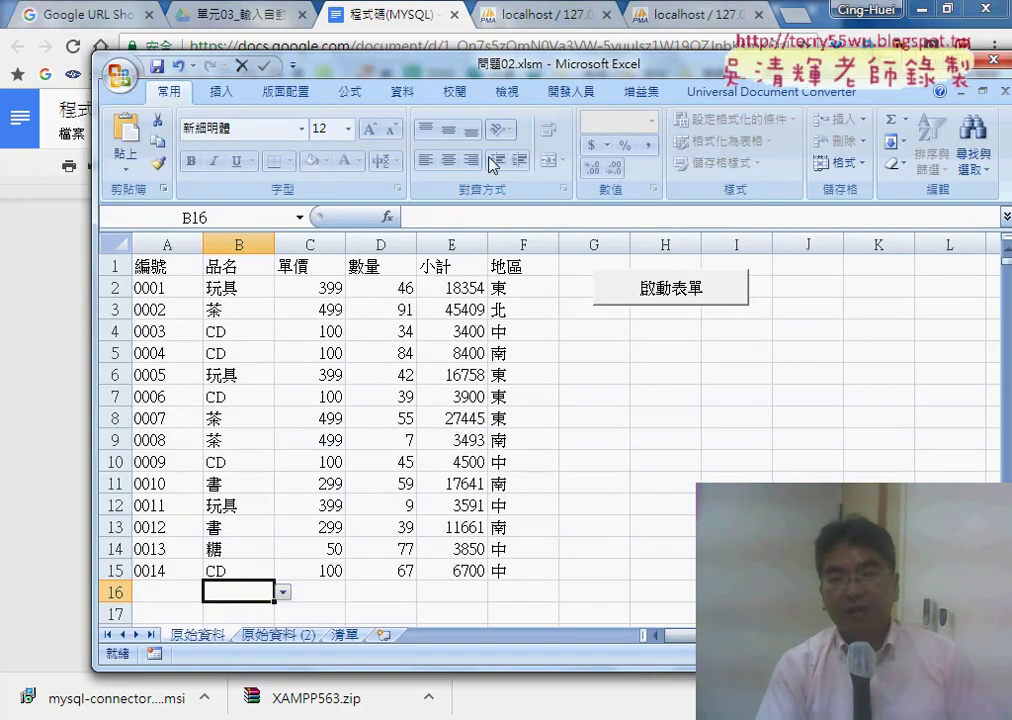
Open the Visual Basic editor from the Developer tab and unlock VBAProject with its password
click(570, 91)
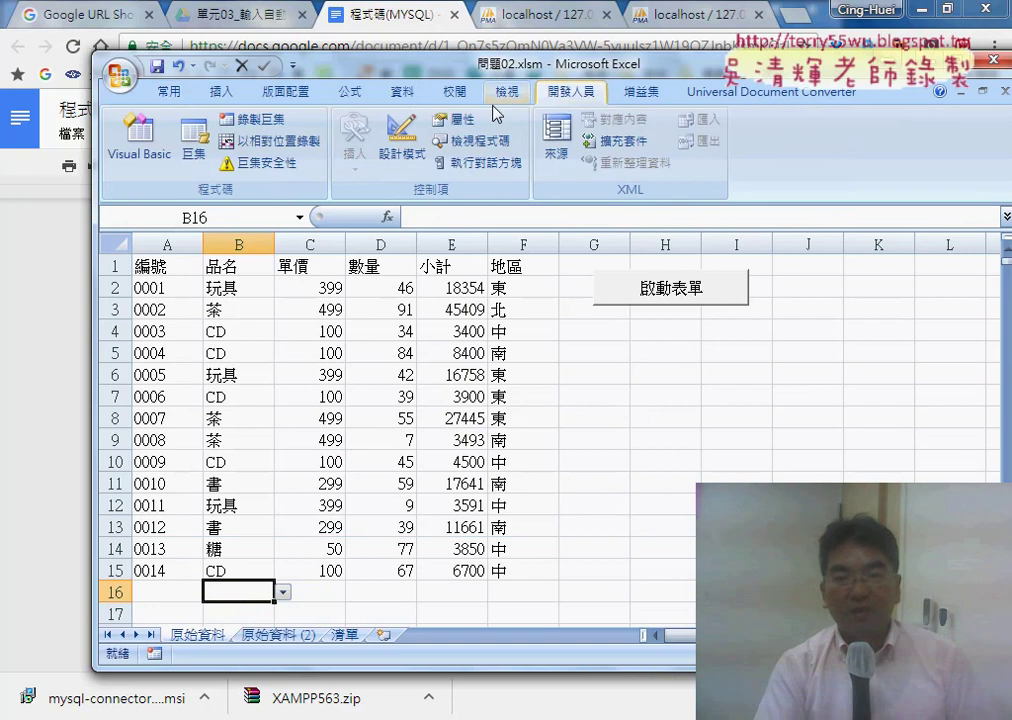
click(150, 153)
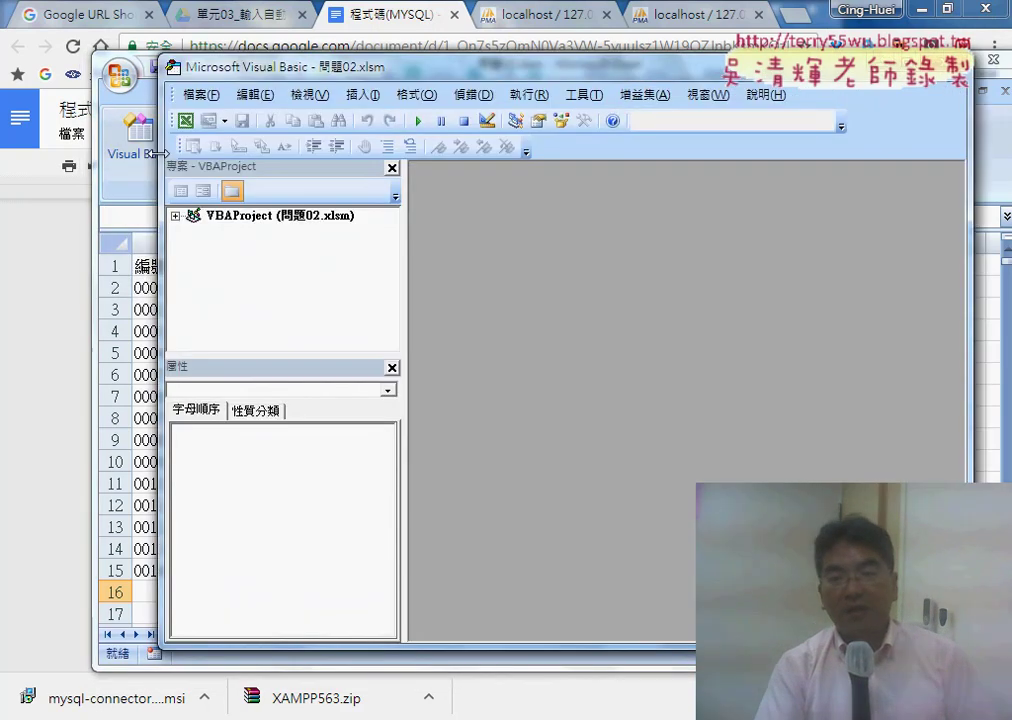
double_click(268, 222)
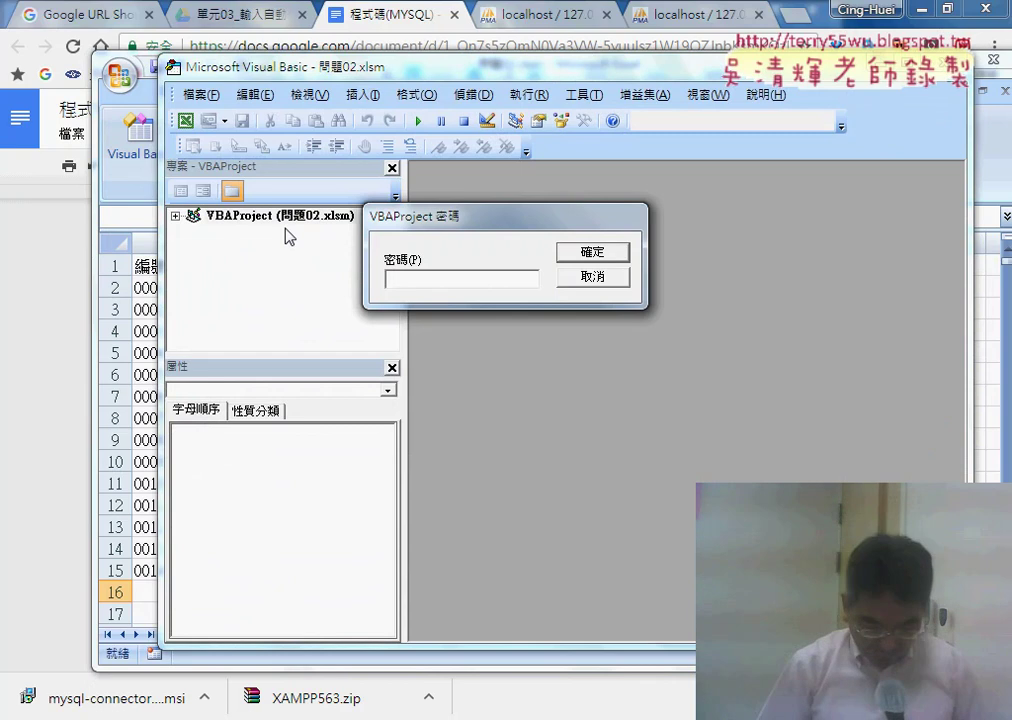
key(Return)
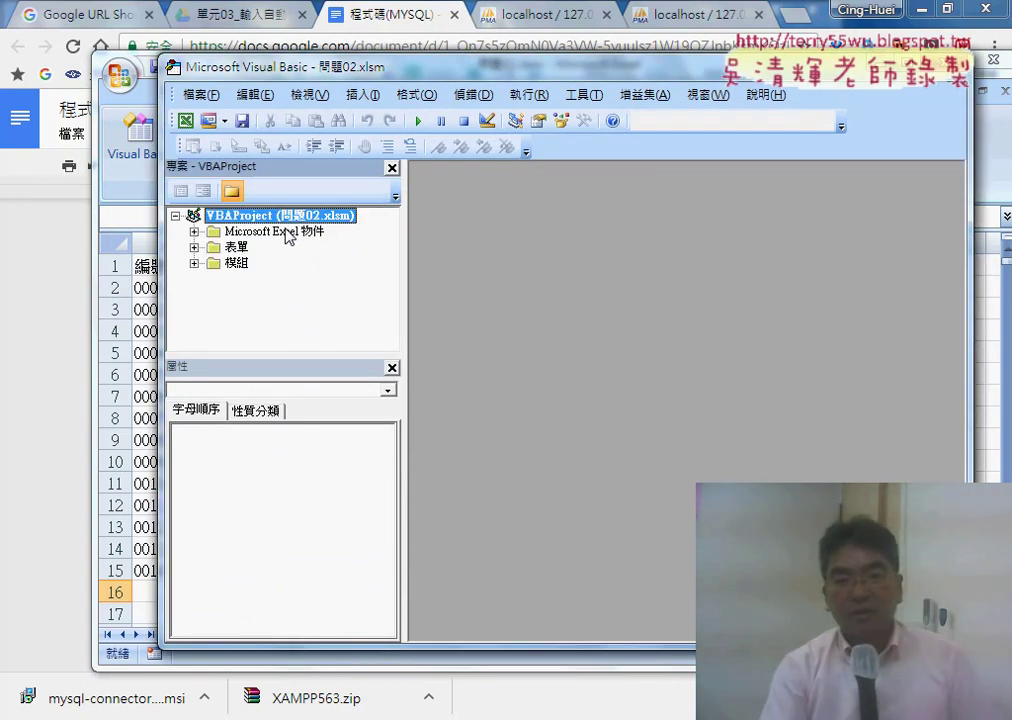
Open Module1 under 模組, delete the blank line above 啟動表單, and return to the records sheet
click(238, 263)
double_click(241, 264)
double_click(262, 281)
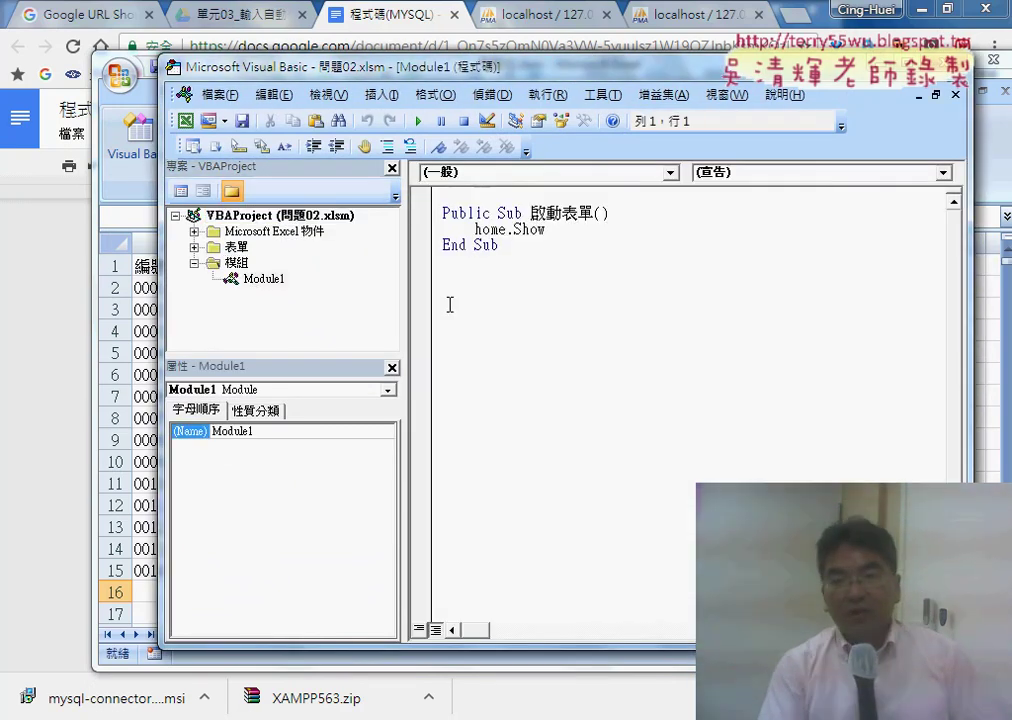
key(Delete)
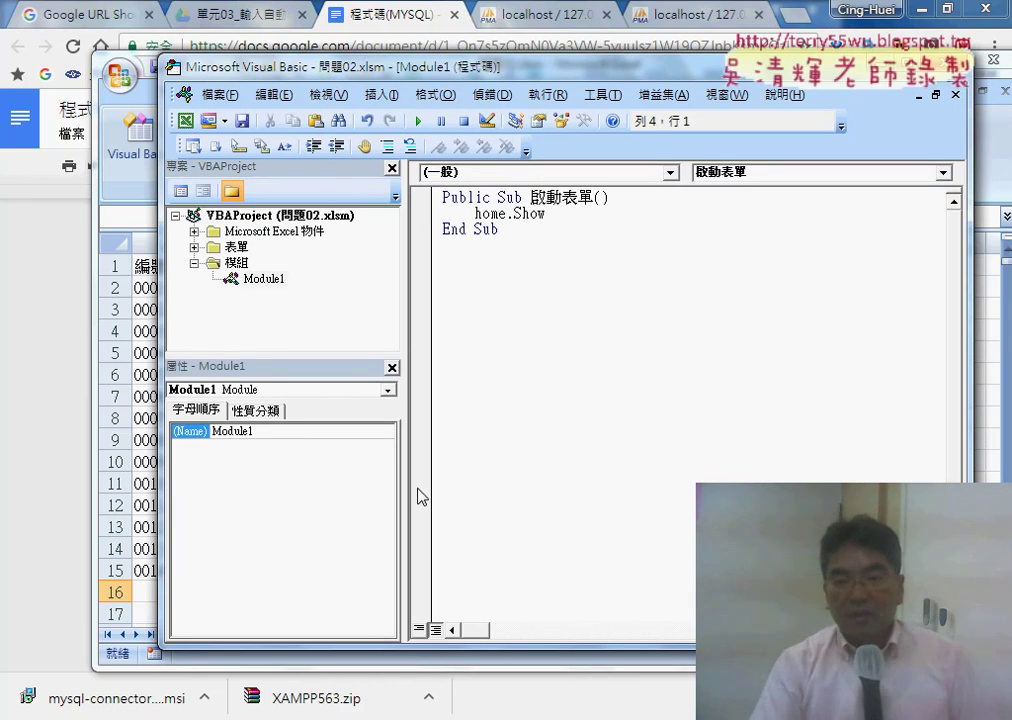
click(142, 541)
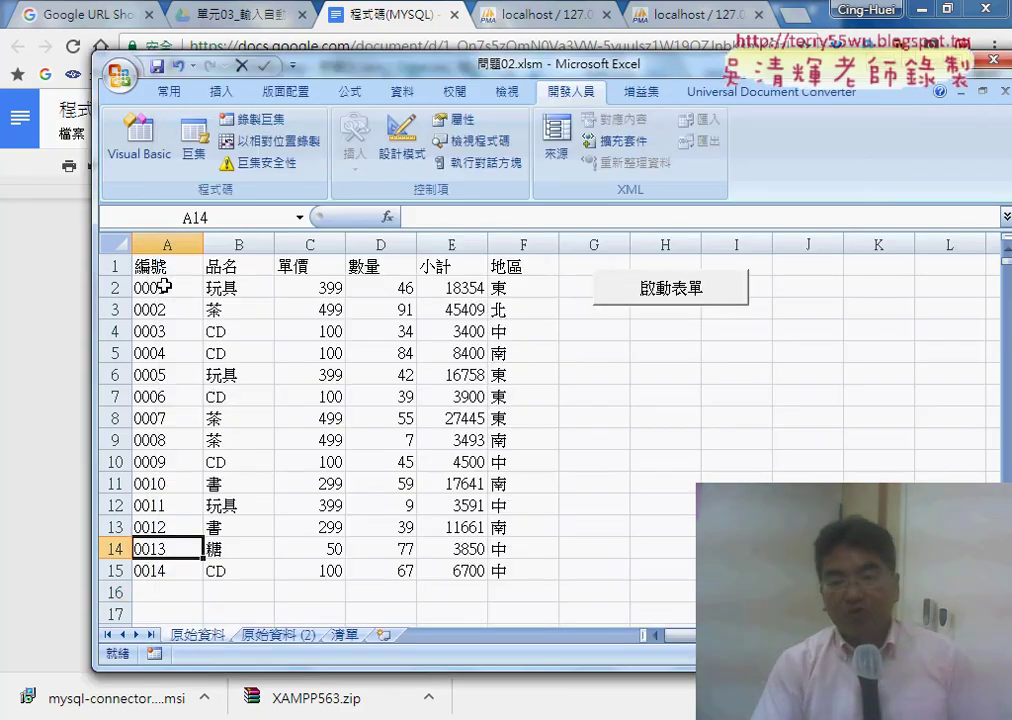
Select the row-15 record, then records A2:F15, and reopen the Visual Basic editor
click(164, 287)
mouse_move(150, 570)
mouse_down()
mouse_move(494, 580)
mouse_move(510, 570)
mouse_up()
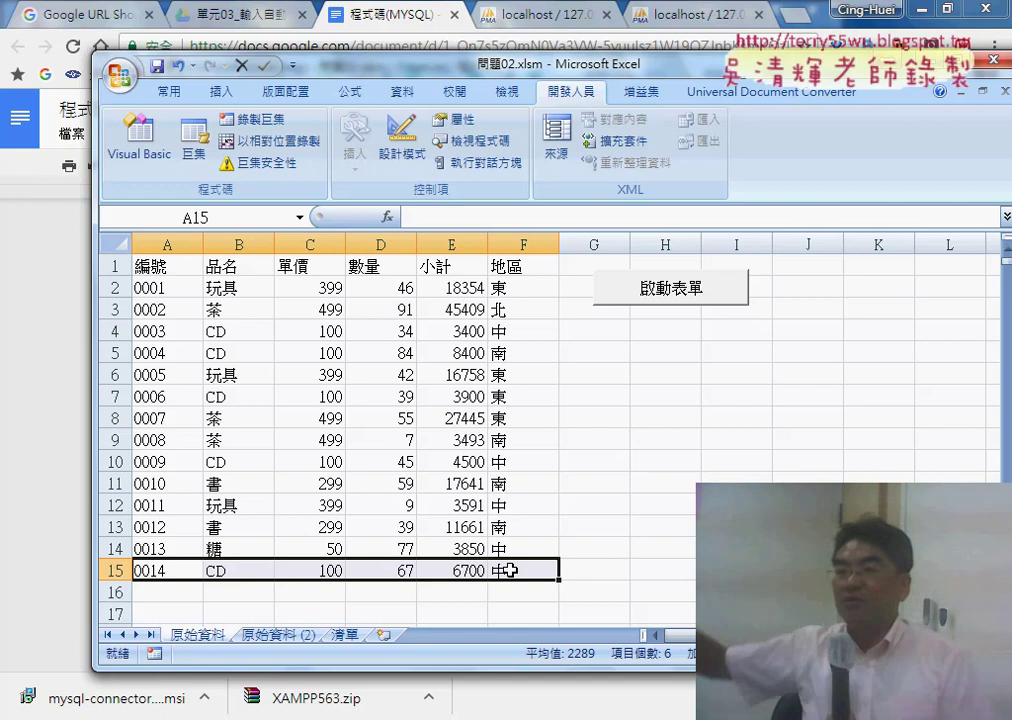
drag(164, 290, 501, 572)
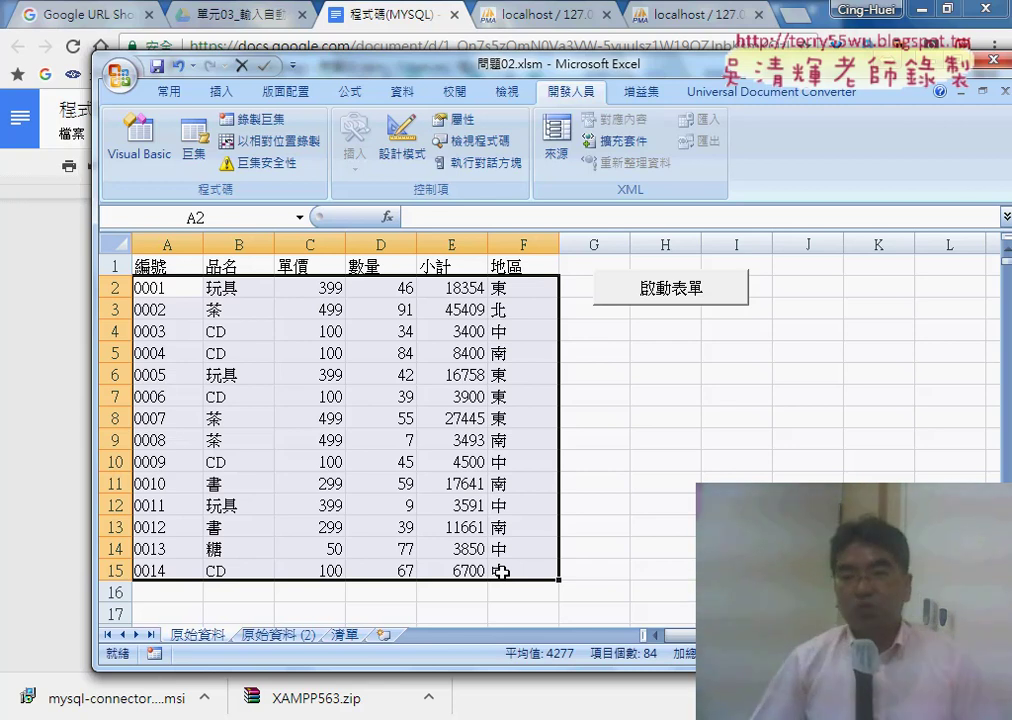
click(141, 150)
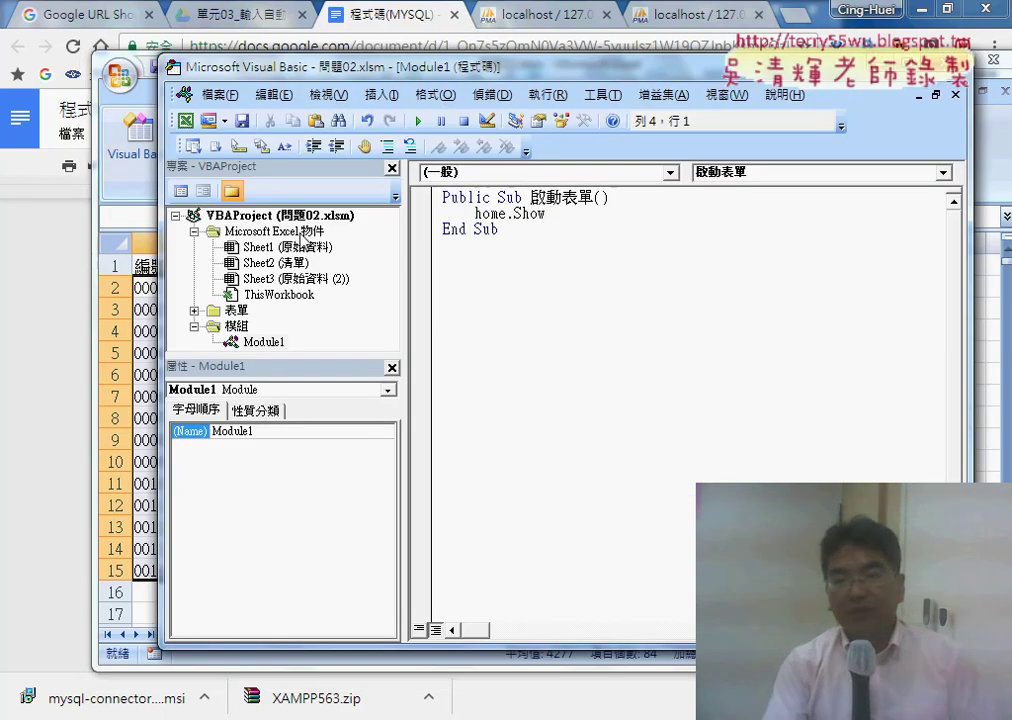
In the code document, scroll to the subs and highlight the 利用ADO新增資料 call name
click(50, 570)
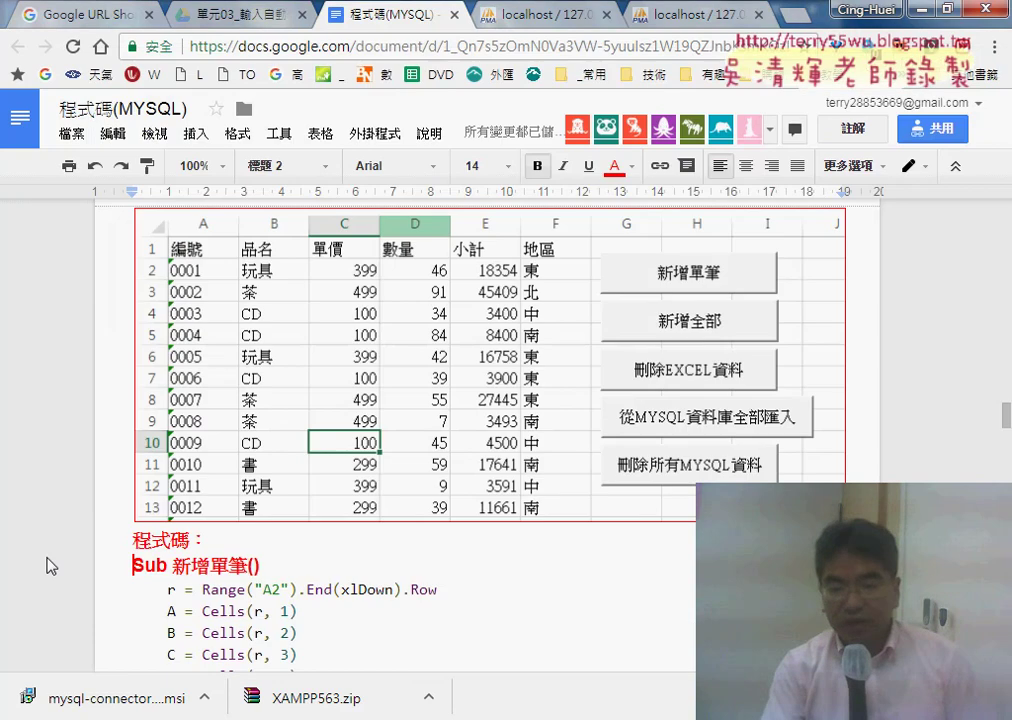
scroll(50, 565, down, 2)
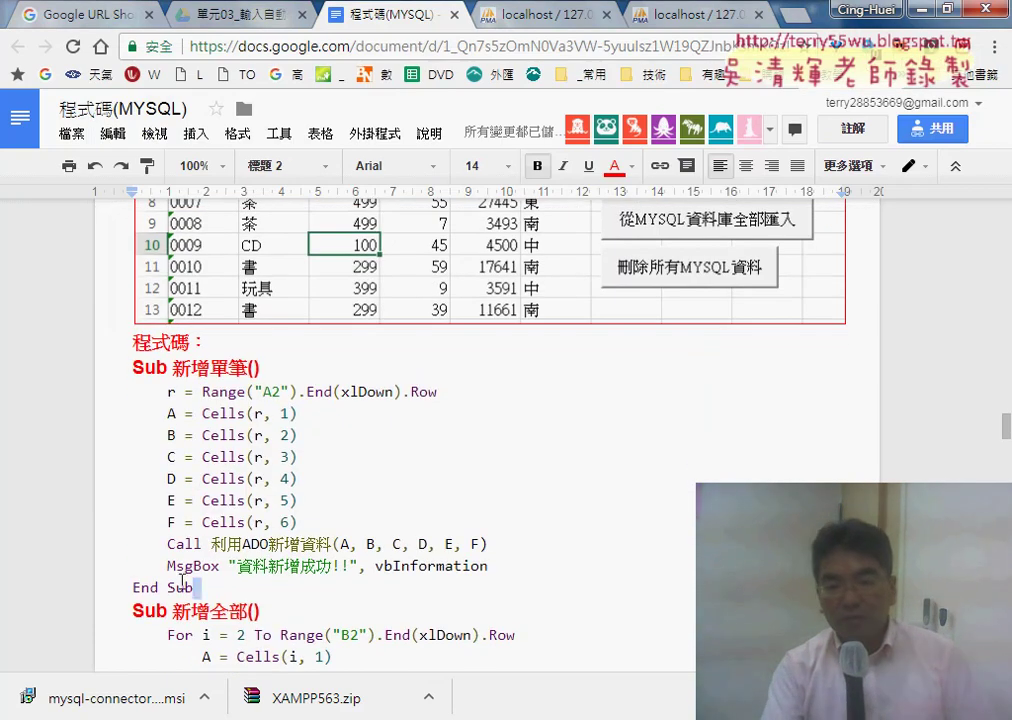
scroll(183, 580, down, 1)
click(300, 506)
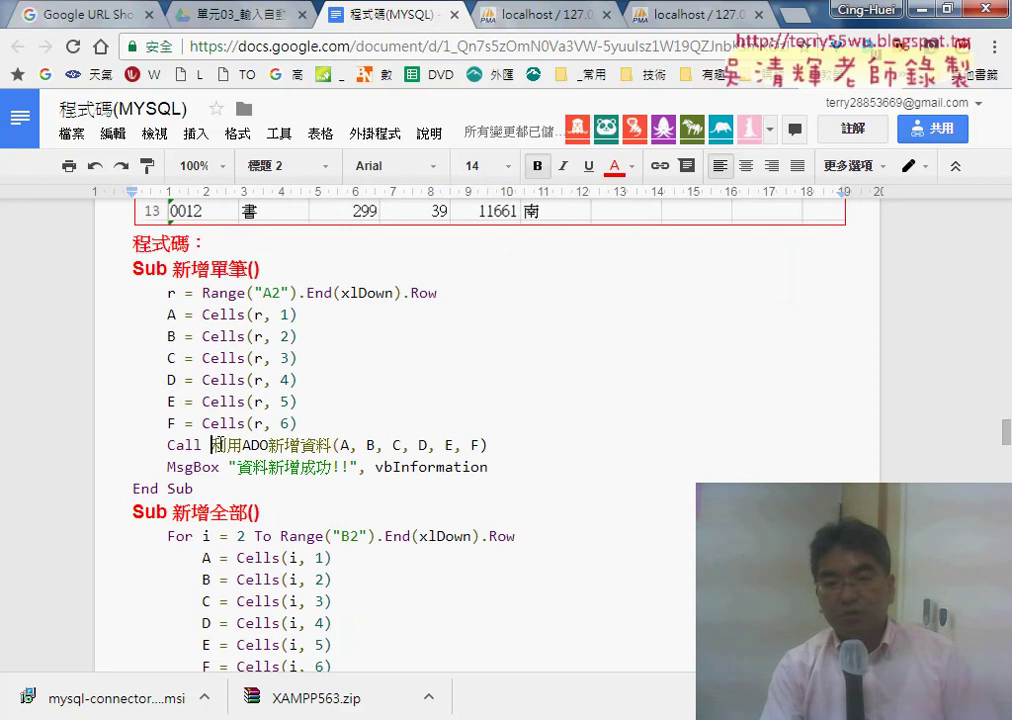
drag(211, 444, 318, 446)
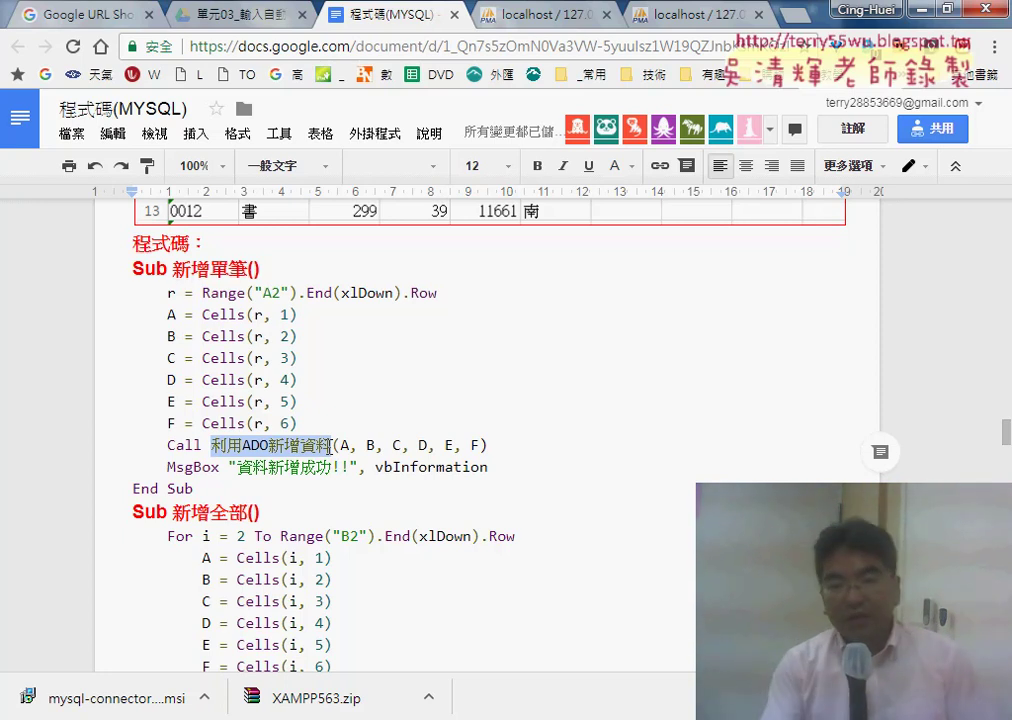
Select from Sub 新增單筆 through the End Sub of 利用ADO新增資料 and return to Excel
scroll(330, 447, down, 2)
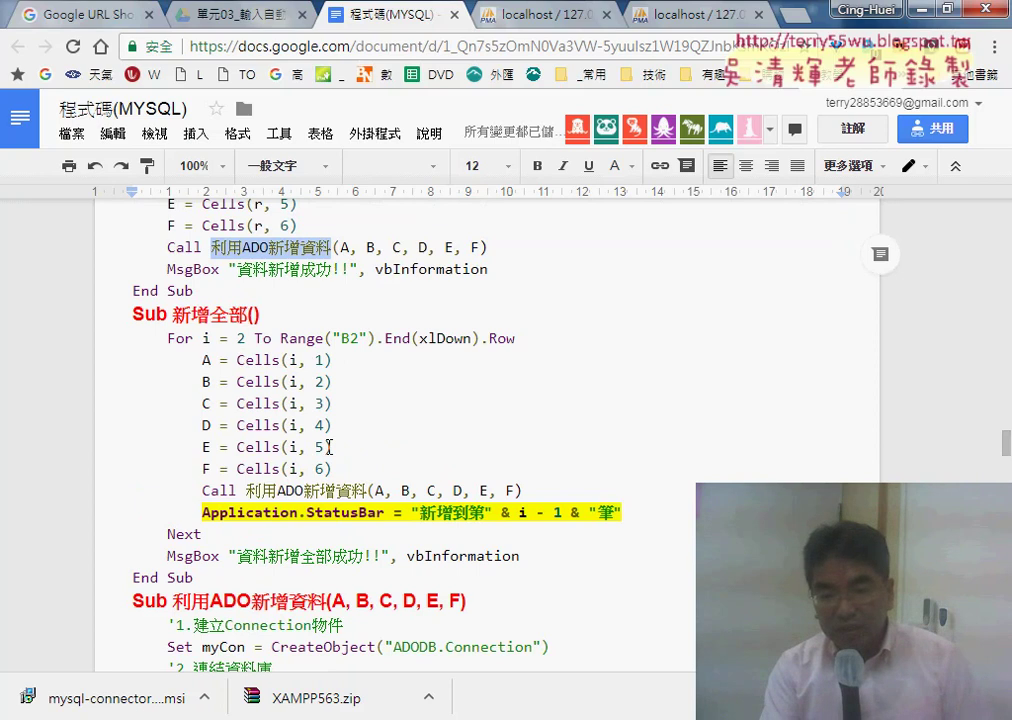
scroll(330, 447, down, 1)
scroll(237, 470, up, 2)
scroll(210, 428, up, 1)
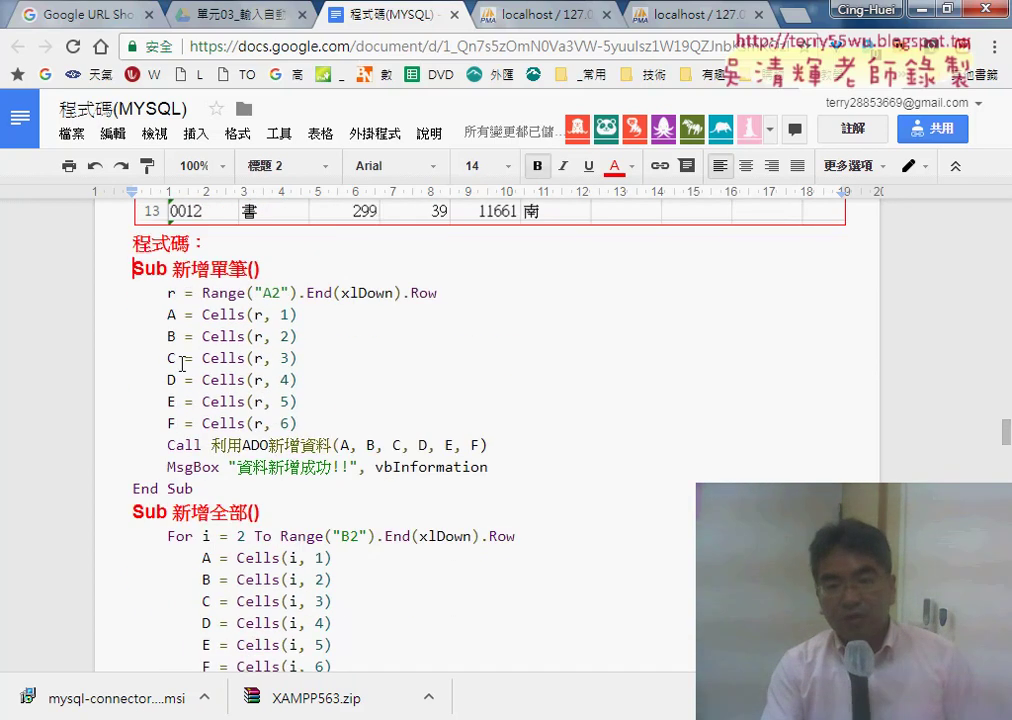
scroll(183, 363, down, 1)
scroll(174, 440, down, 1)
scroll(209, 487, down, 2)
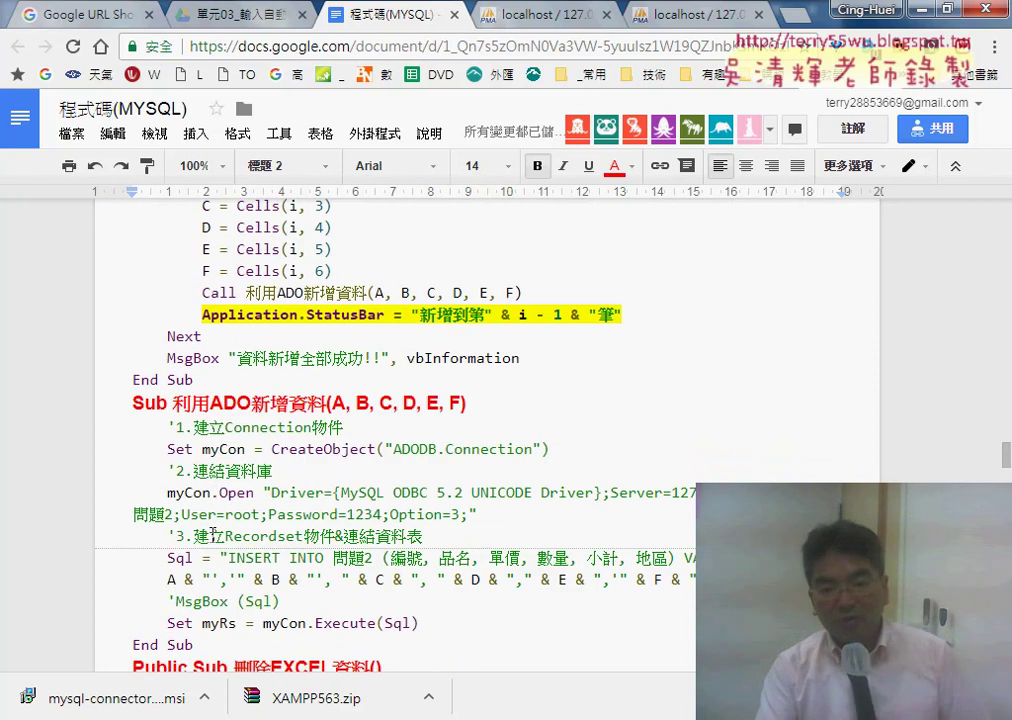
scroll(212, 535, down, 1)
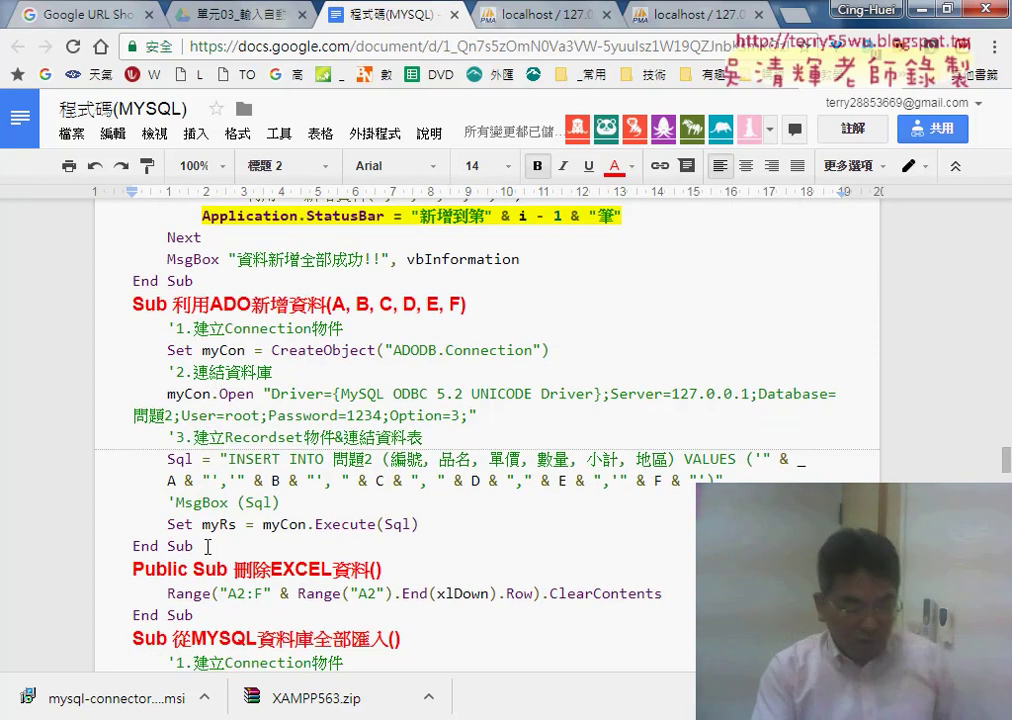
shift+click(203, 546)
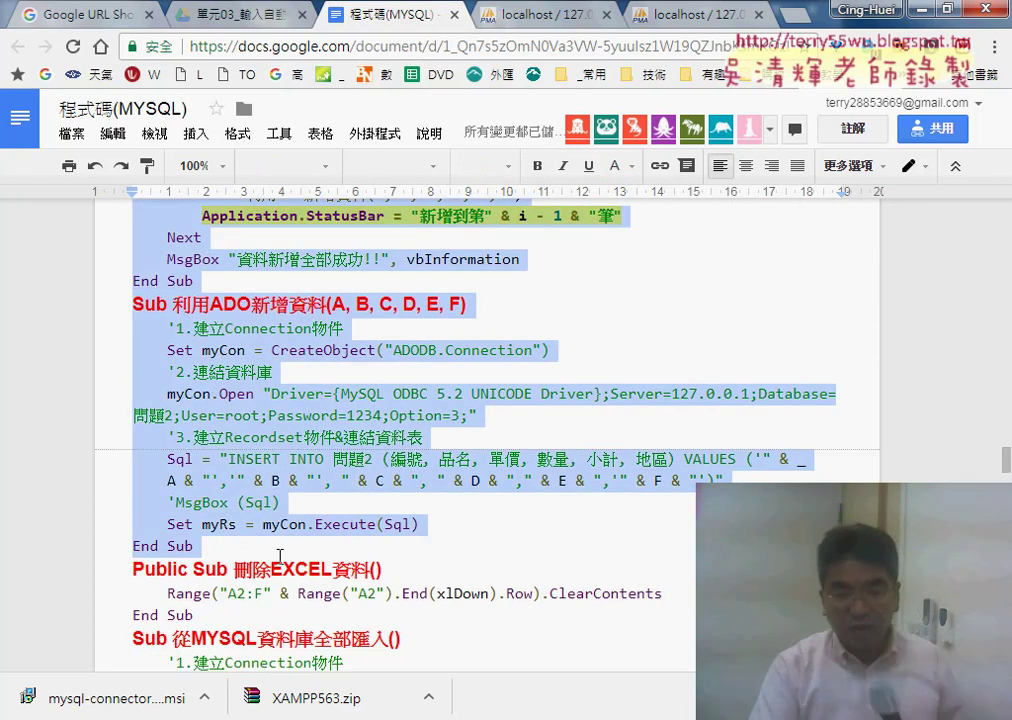
click(645, 715)
Paste 新增單筆, 新增全部 and 利用ADO新增資料 below 啟動表單 in Module1 and widen the code pane
click(692, 665)
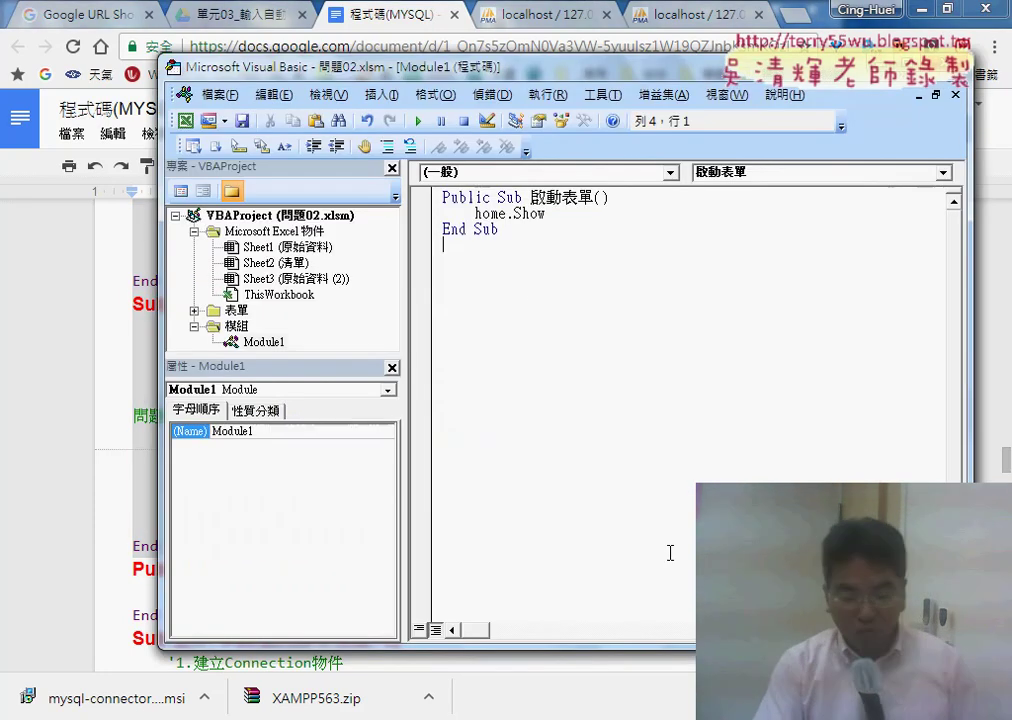
key(ctrl+v)
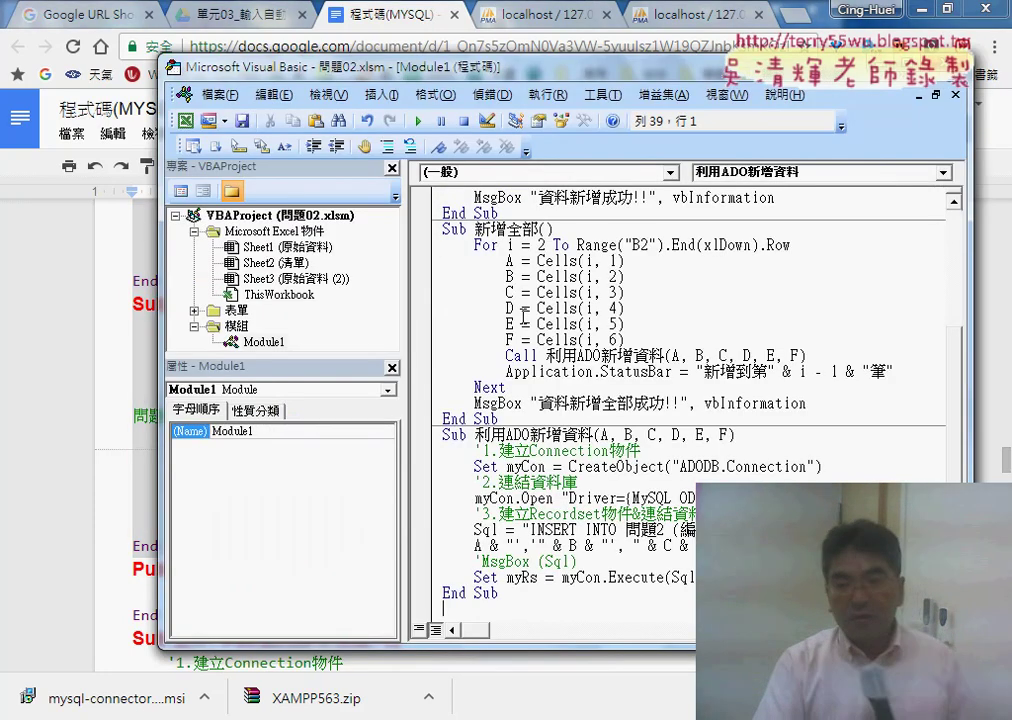
scroll(520, 314, up, 3)
scroll(520, 314, up, 1)
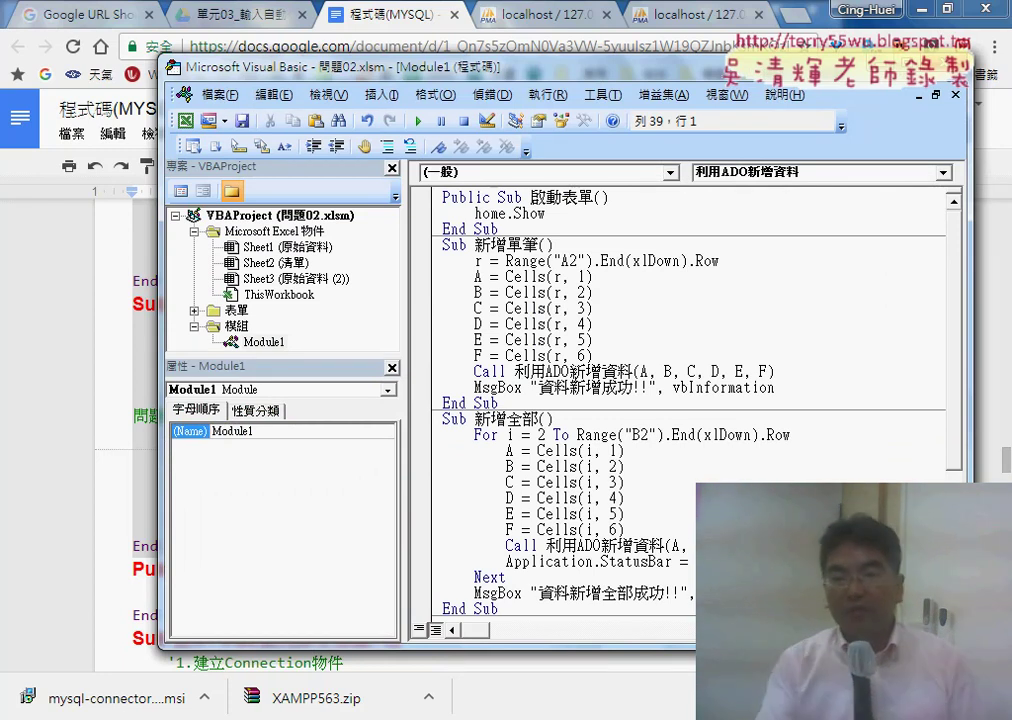
drag(546, 371, 570, 371)
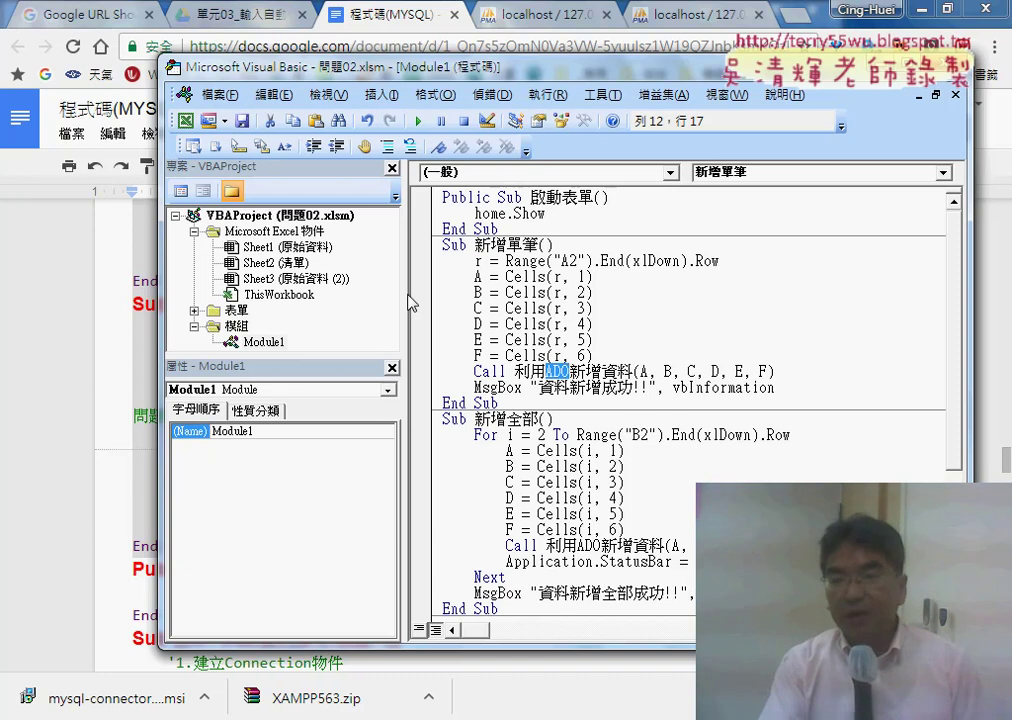
drag(407, 300, 368, 289)
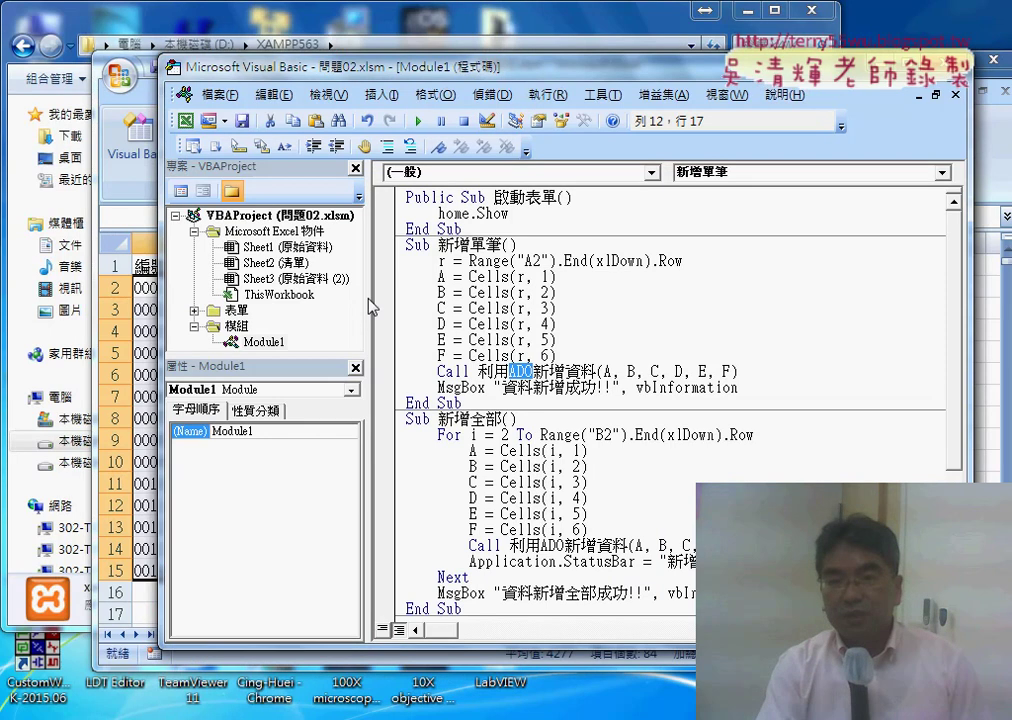
Move the code editor right to reveal the sheet and select the six Cells(r, n) lines
drag(320, 75, 450, 74)
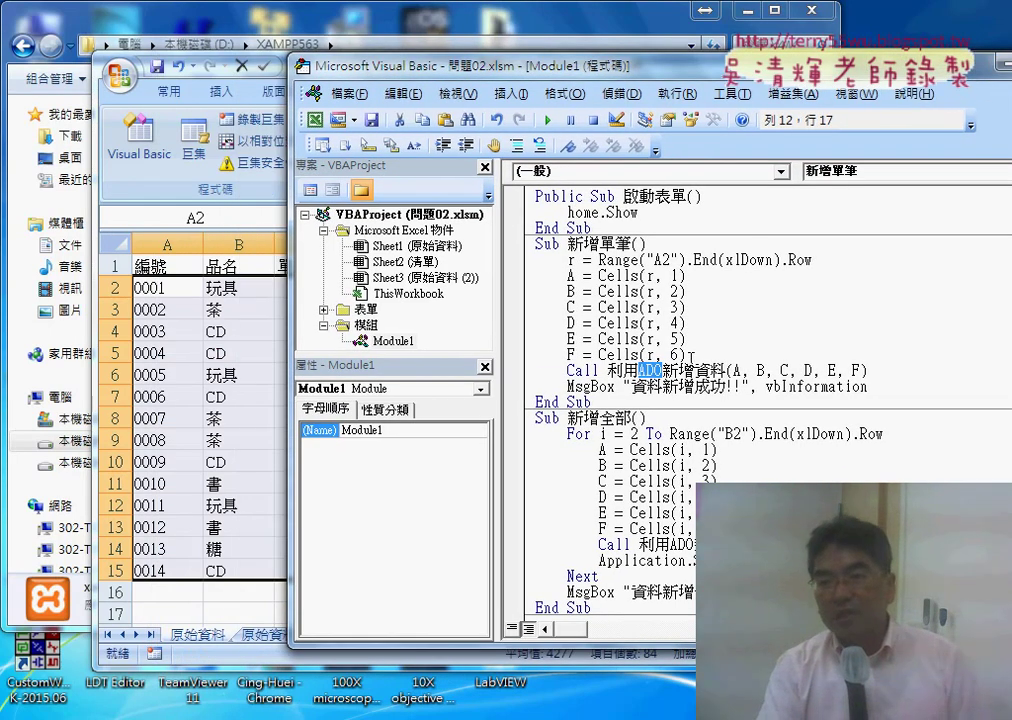
drag(688, 356, 527, 282)
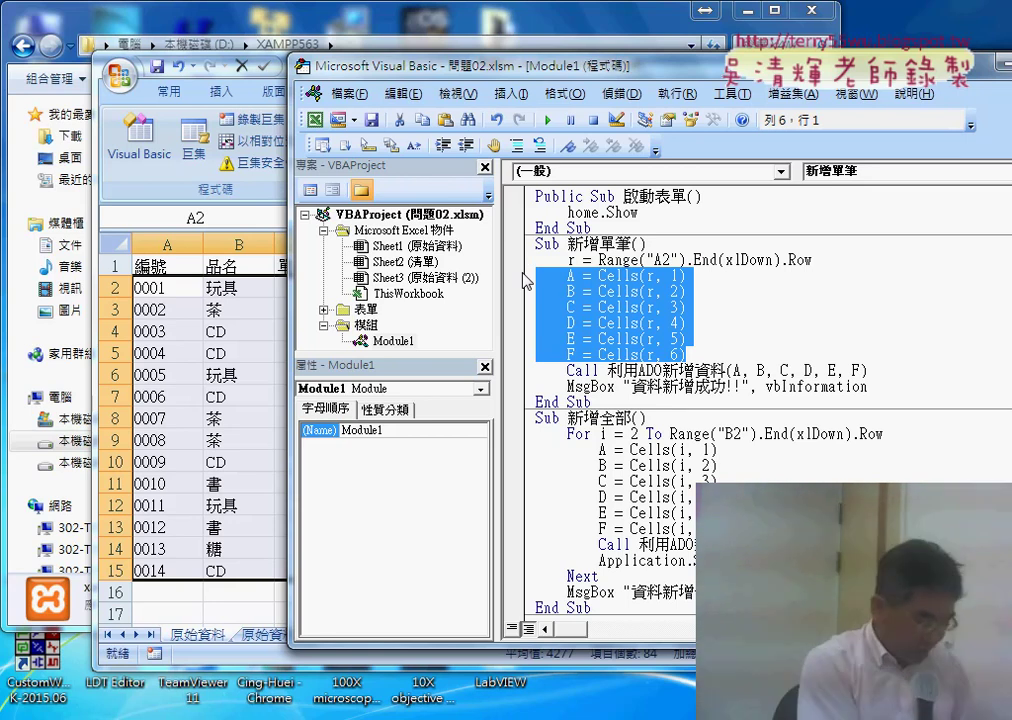
drag(527, 282, 484, 262)
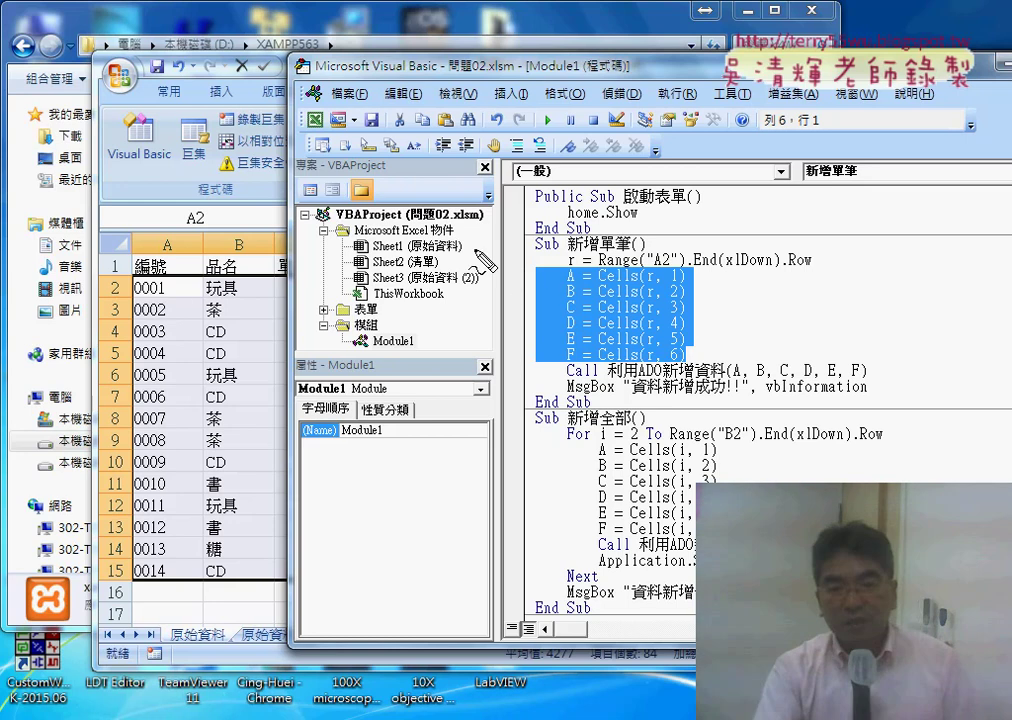
Annotate column A, the r variable and the row-15 lookup against record 0014, then clear
mouse_move(172, 278)
mouse_down()
mouse_move(165, 400)
mouse_move(178, 378)
mouse_up()
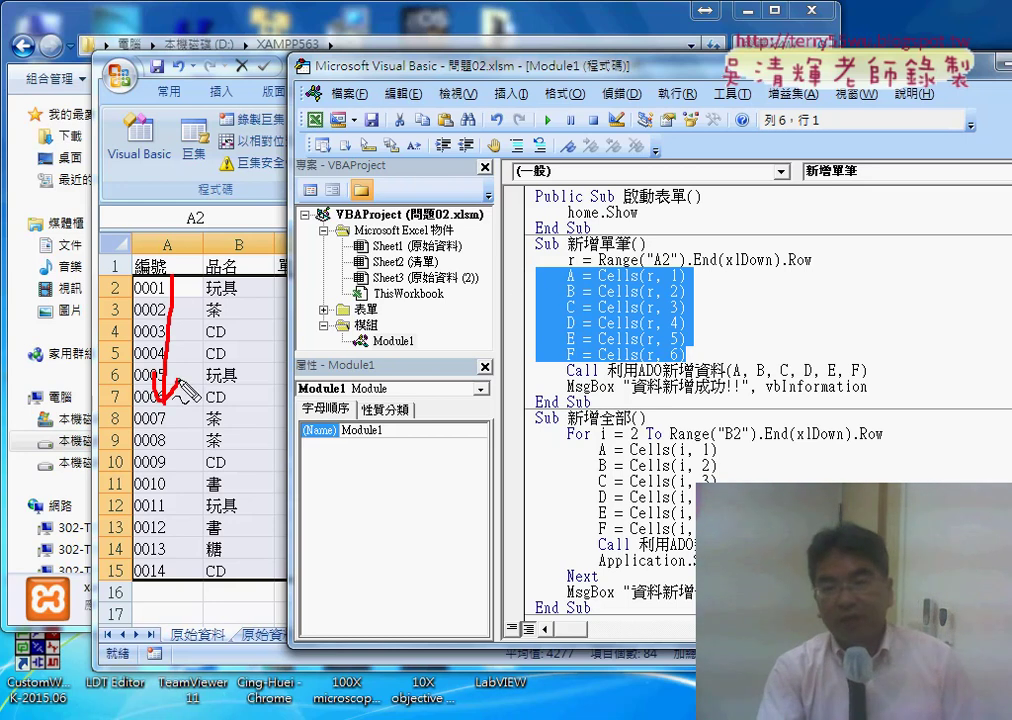
mouse_move(573, 249)
mouse_down()
mouse_move(577, 263)
mouse_move(805, 269)
mouse_up()
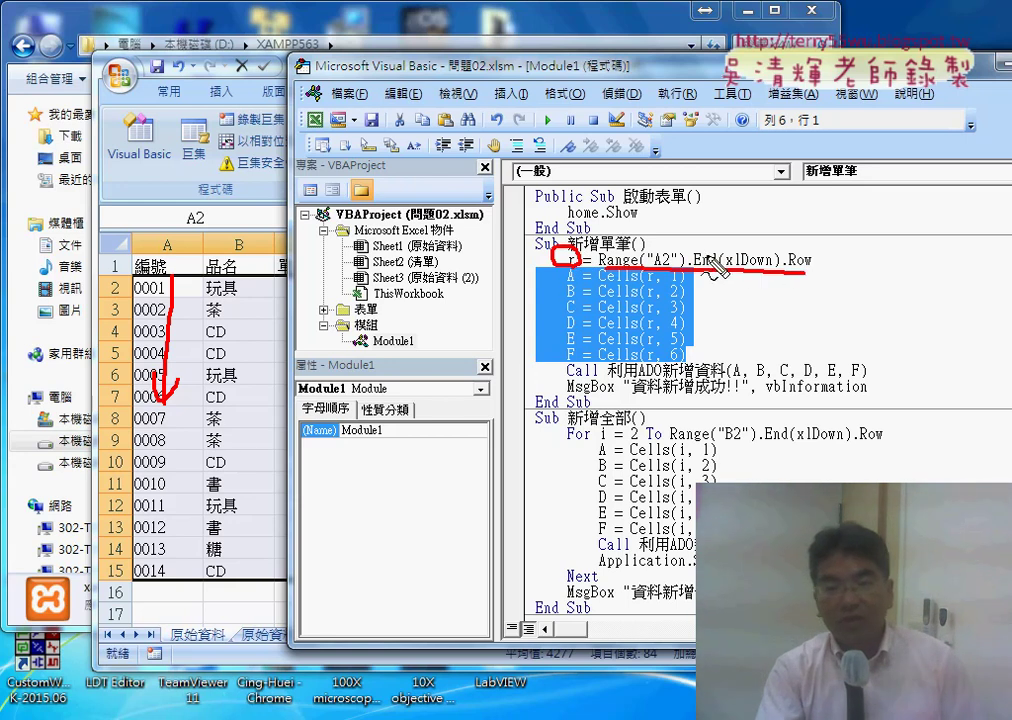
drag(108, 580, 112, 562)
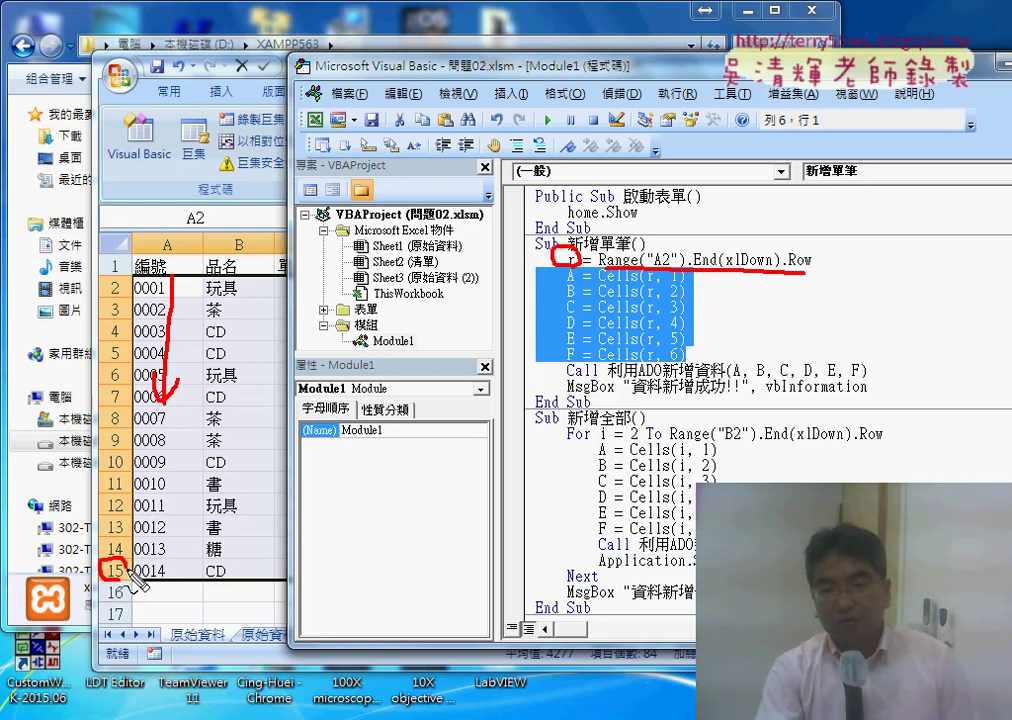
drag(718, 243, 590, 245)
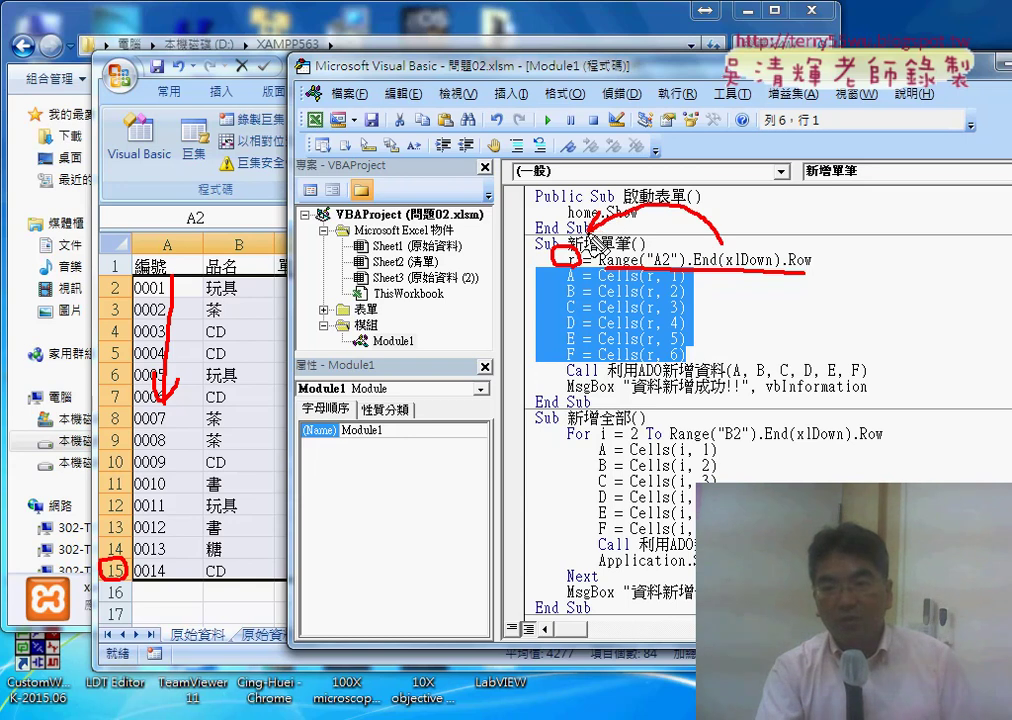
drag(531, 210, 562, 238)
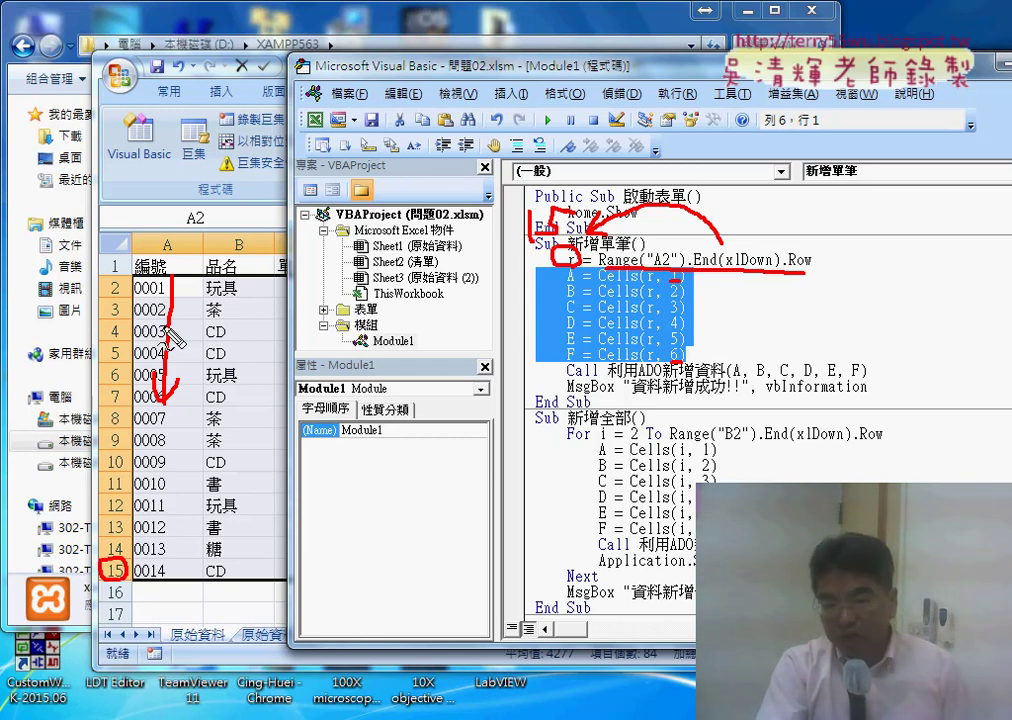
drag(165, 552, 145, 570)
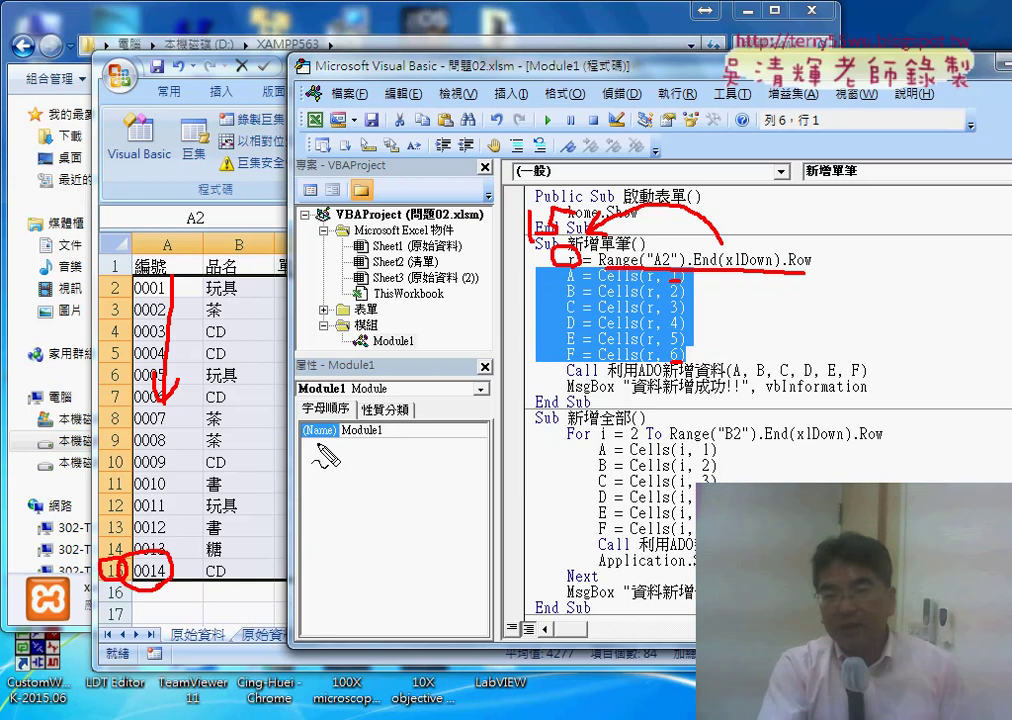
drag(145, 250, 186, 257)
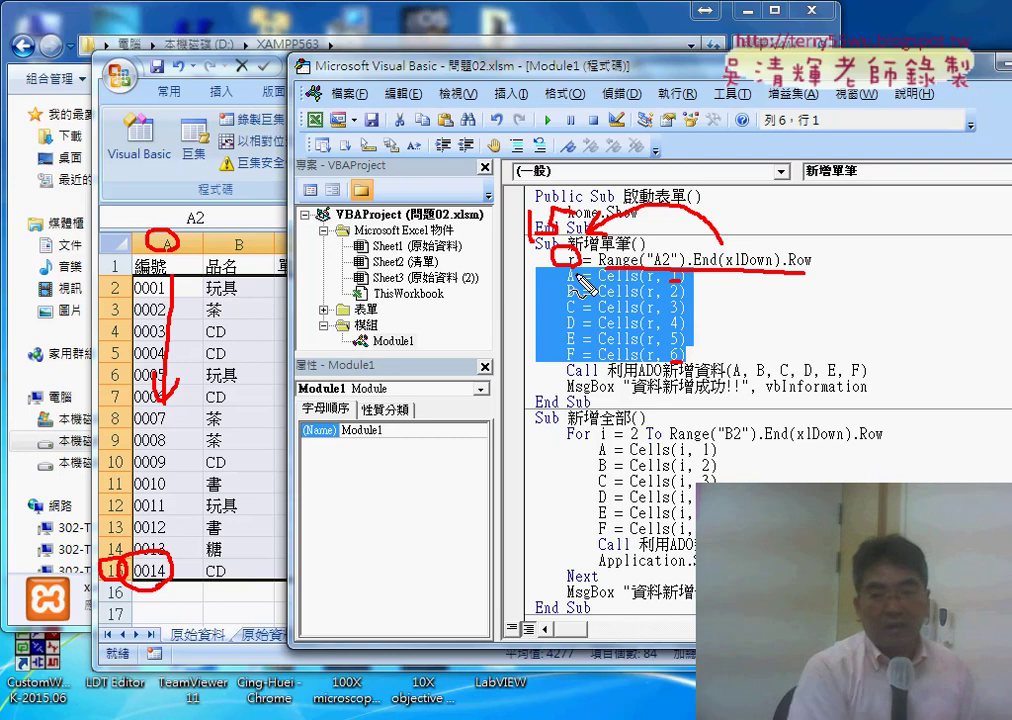
key(Escape)
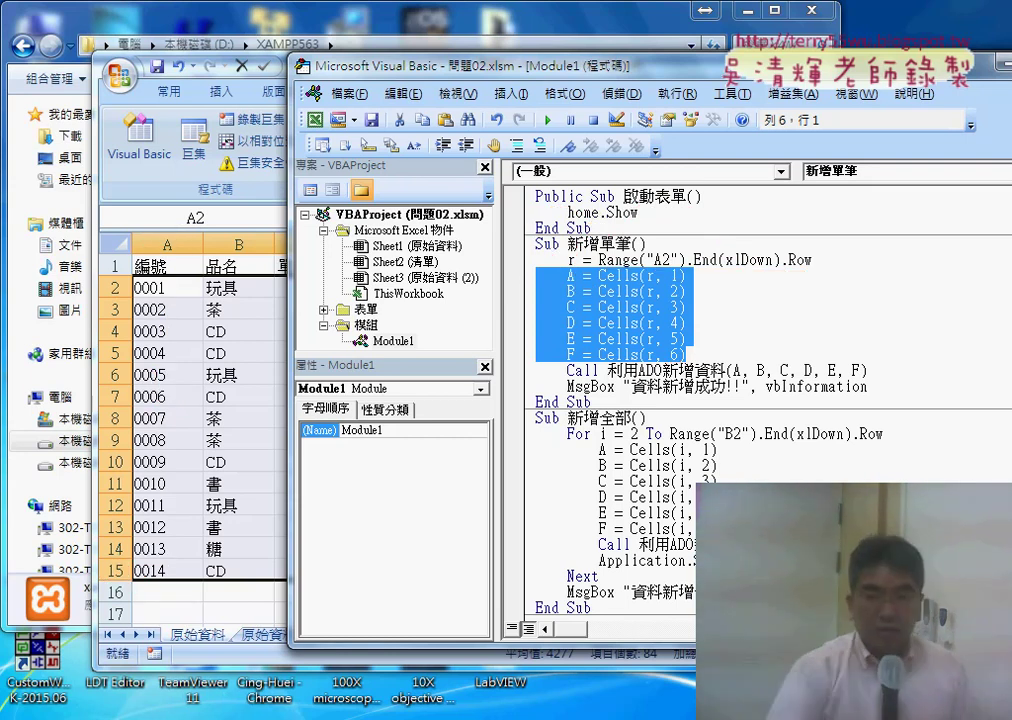
Select the called ADO insert routine's name and reposition the editor to view its code
click(537, 275)
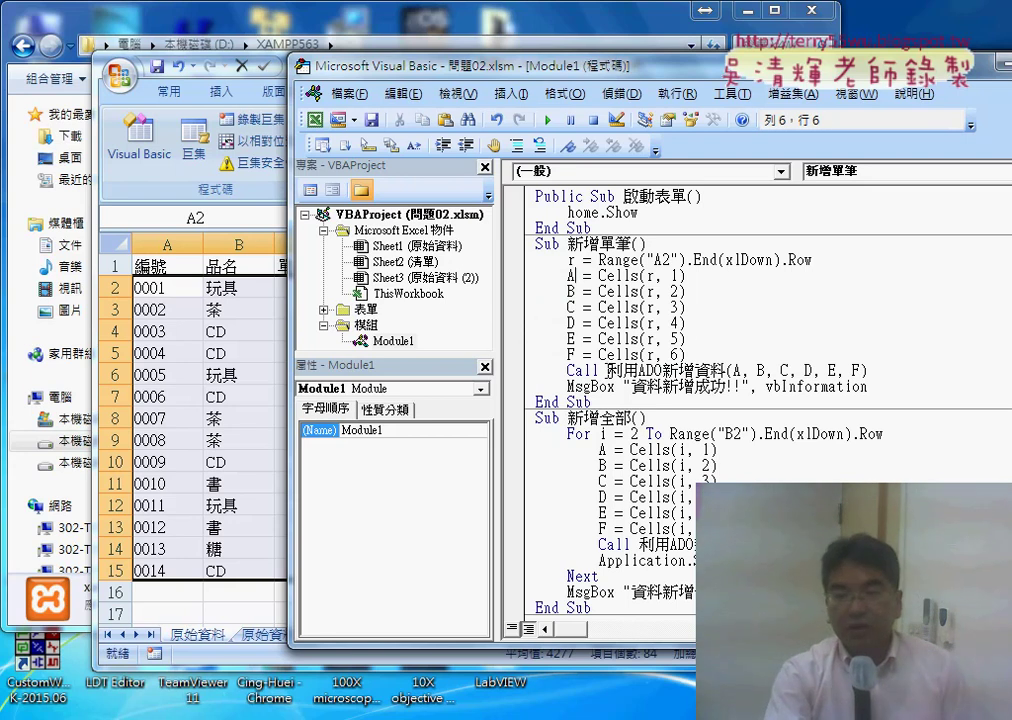
drag(607, 370, 694, 370)
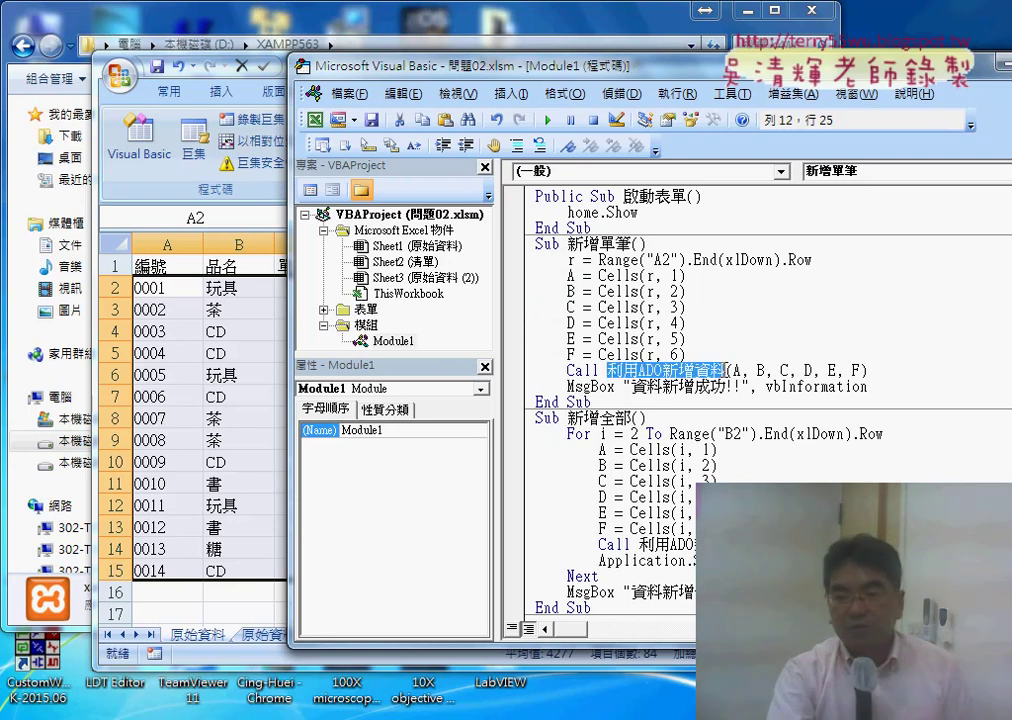
scroll(735, 370, down, 1)
scroll(735, 370, down, 2)
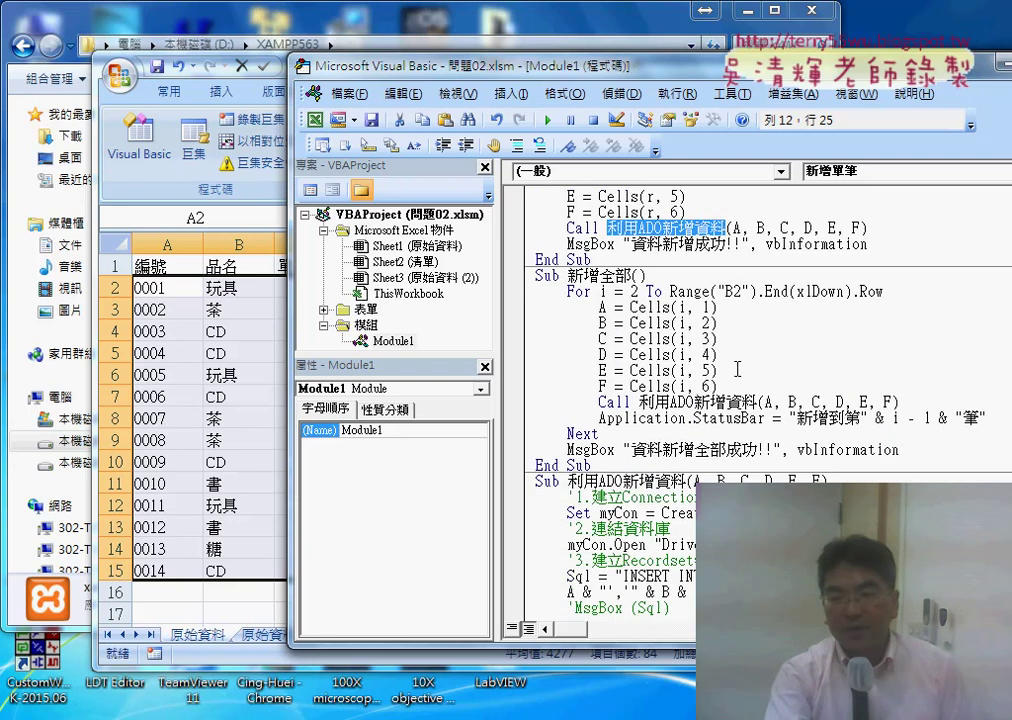
scroll(735, 370, down, 2)
drag(503, 82, 321, 79)
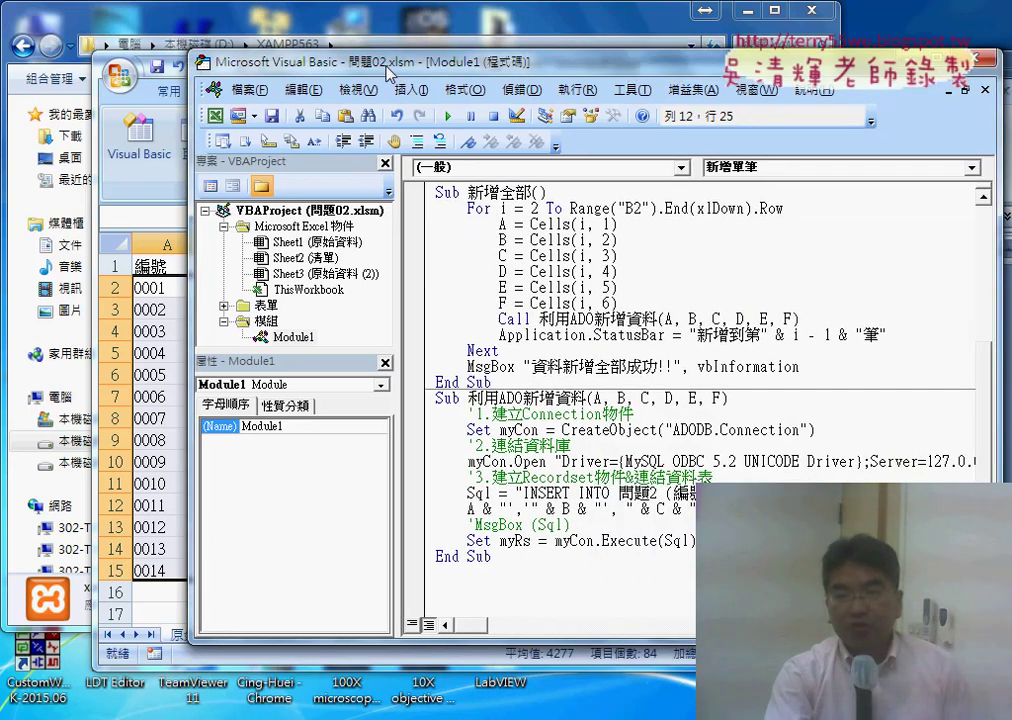
drag(921, 301, 956, 301)
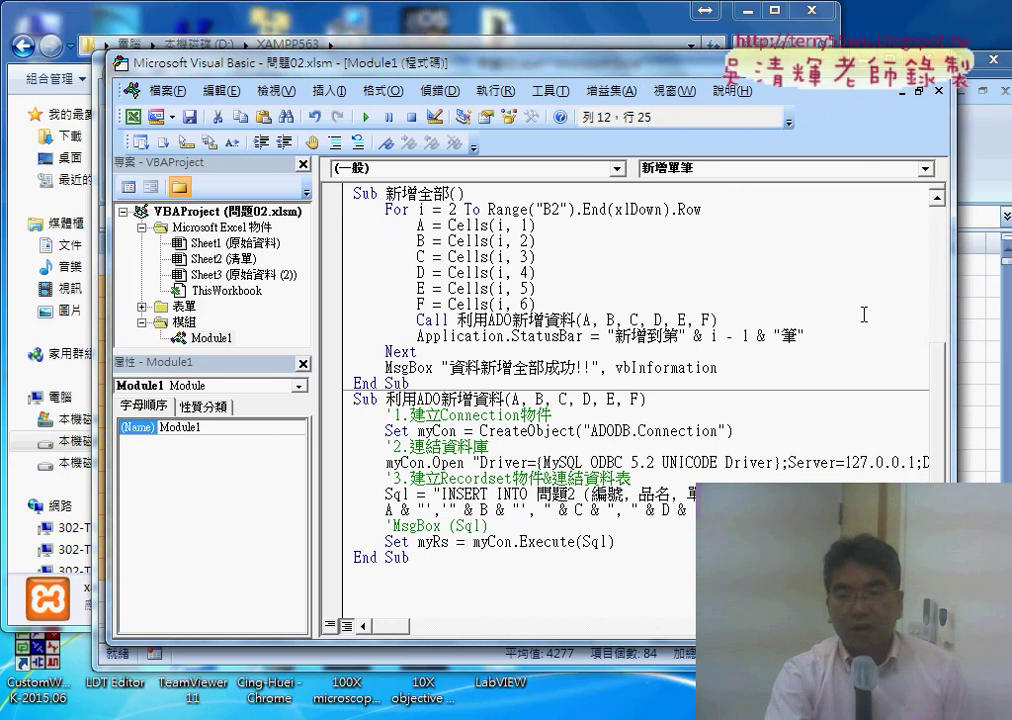
scroll(783, 341, up, 2)
Select cells A15 to D15 on the worksheet, then bring the code editor back
drag(340, 75, 522, 75)
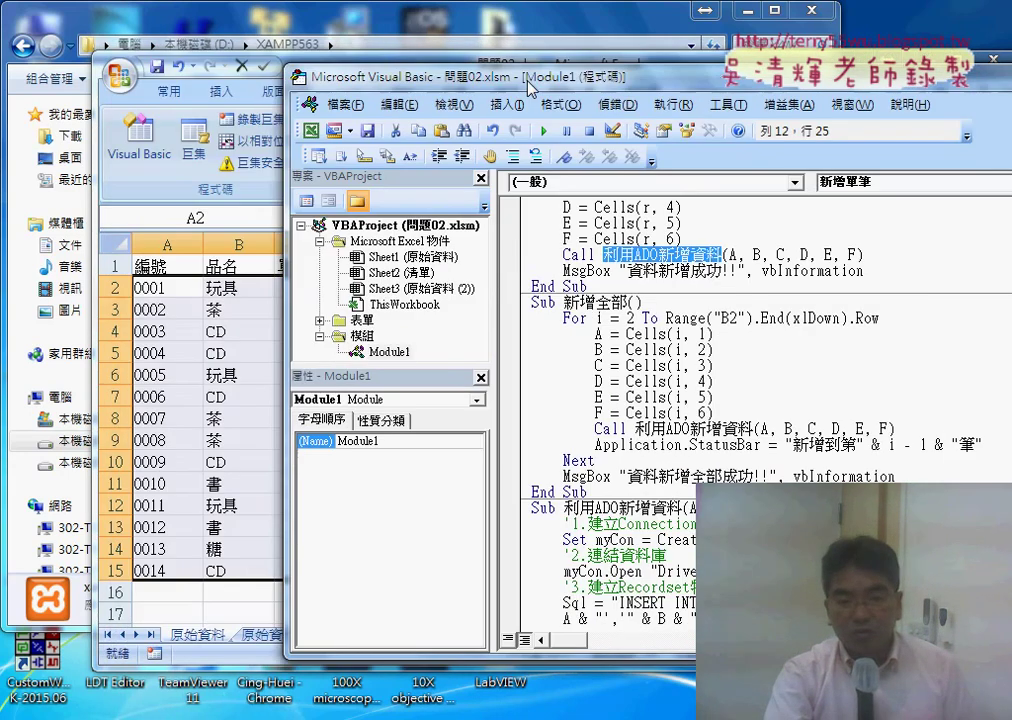
drag(150, 571, 500, 583)
click(700, 600)
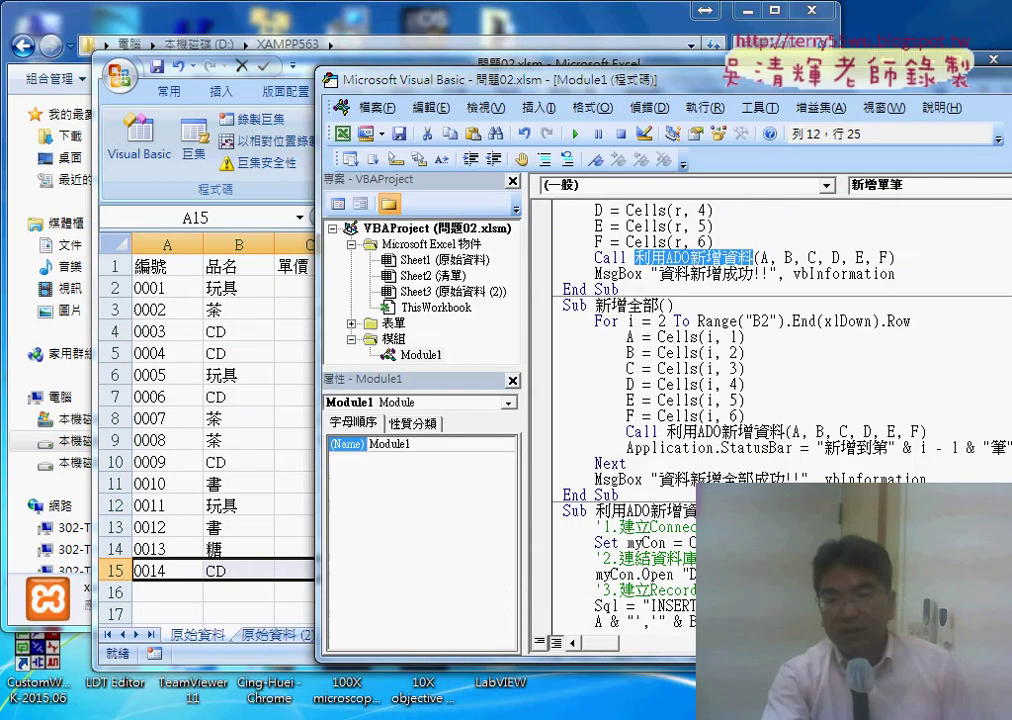
drag(470, 80, 195, 62)
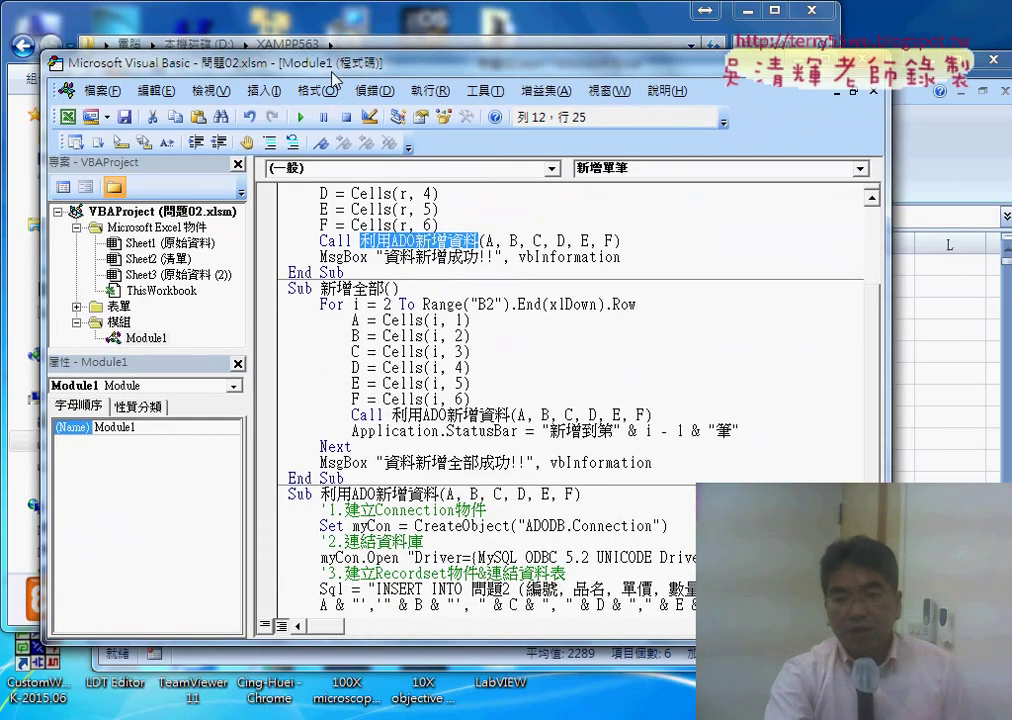
scroll(437, 306, down, 2)
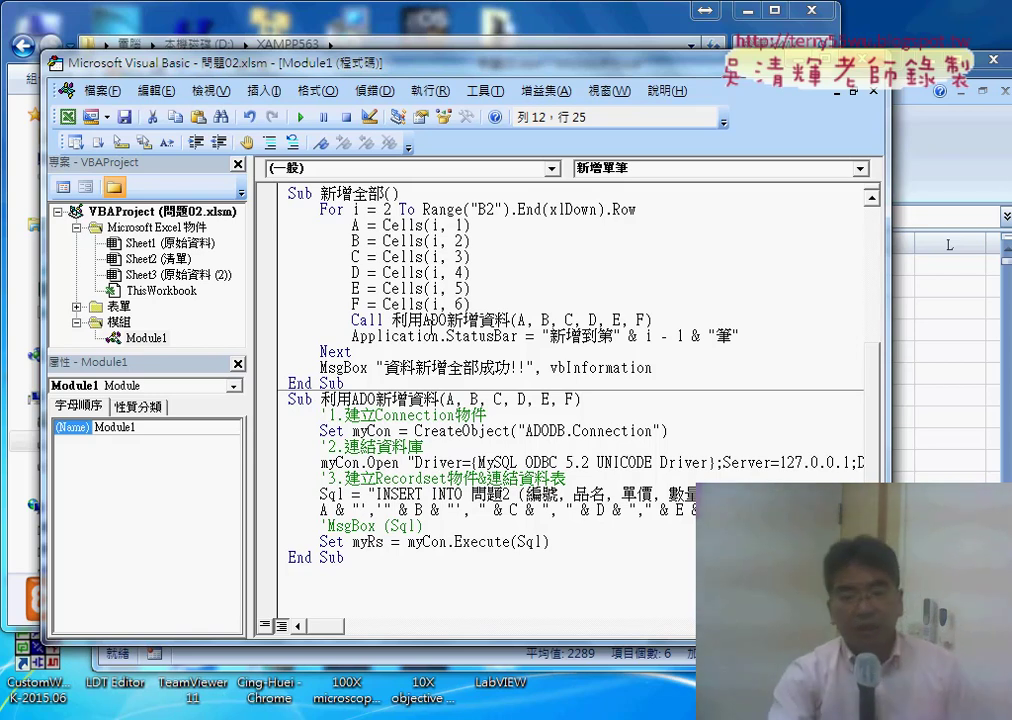
Widen the code pane and underline CreateObject, the connection comment and ADODB, then clear
drag(251, 245, 172, 245)
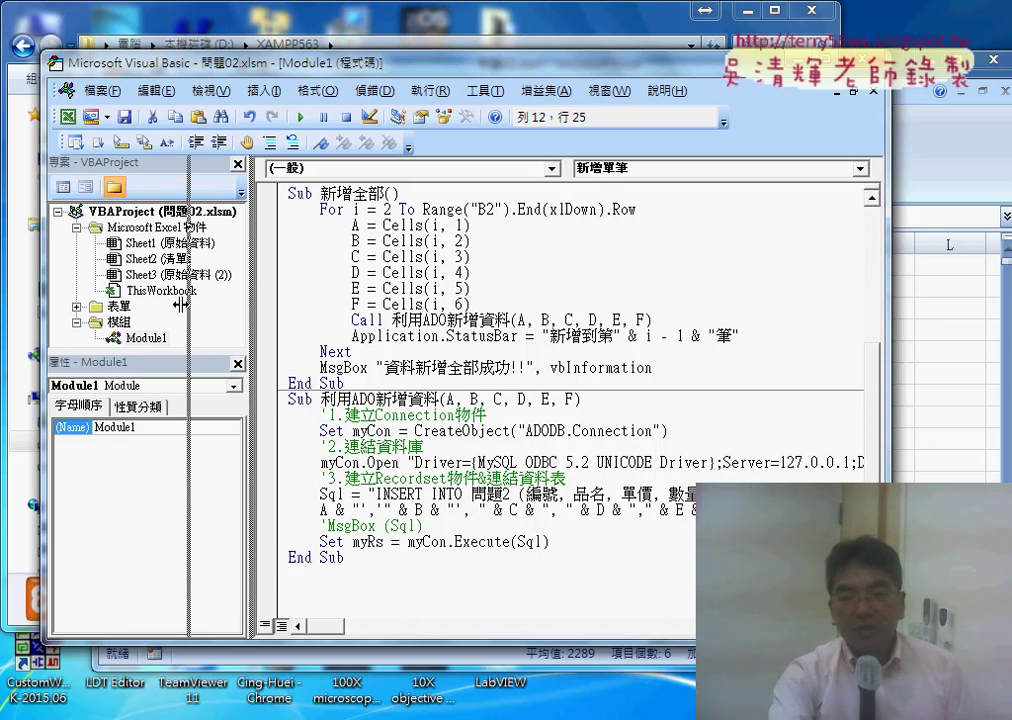
drag(887, 379, 976, 379)
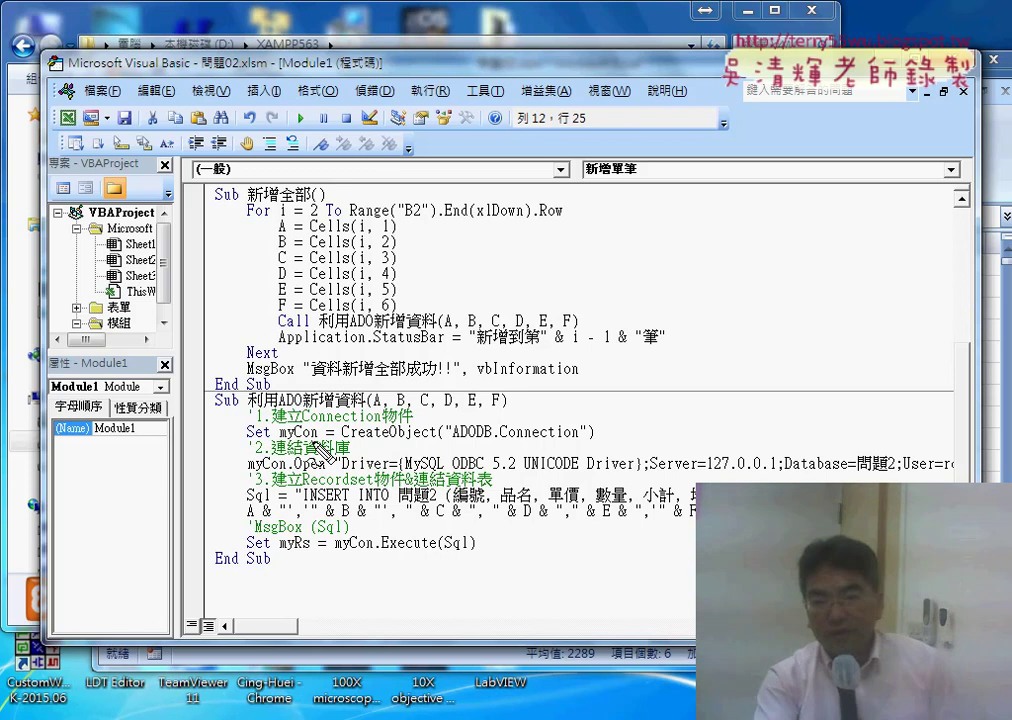
drag(341, 438, 434, 438)
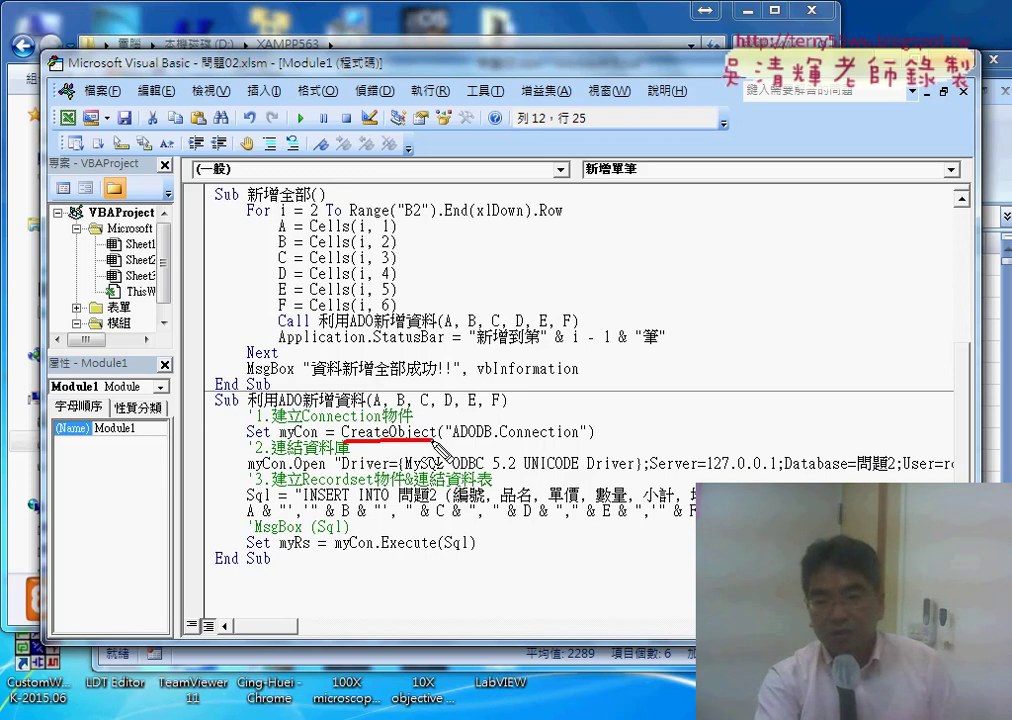
drag(350, 448, 432, 449)
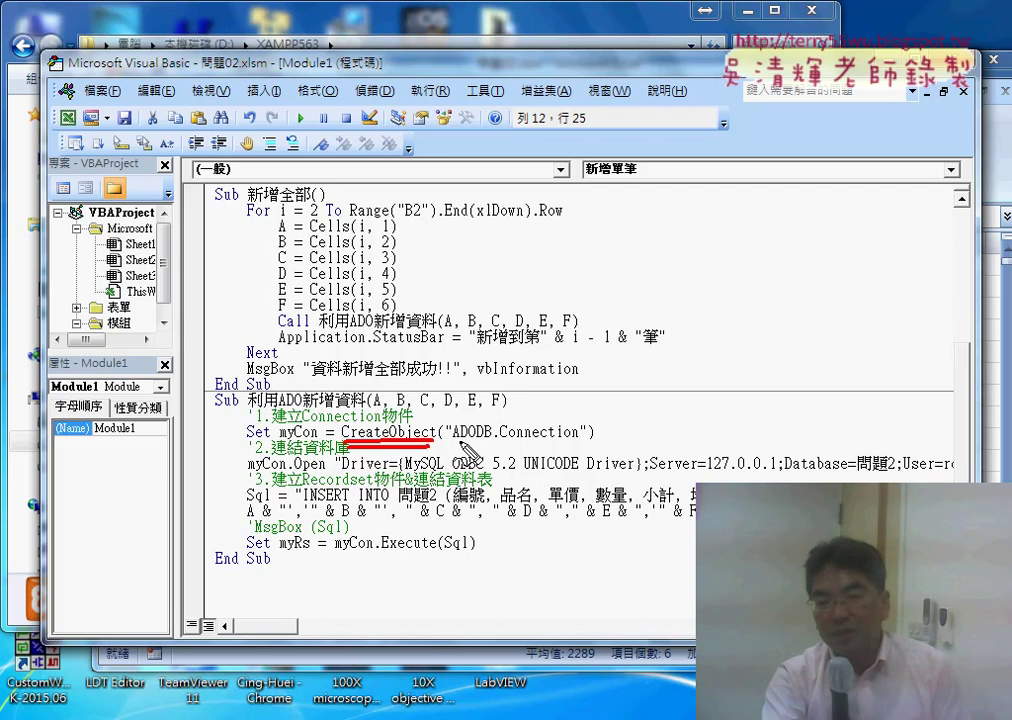
drag(452, 440, 577, 446)
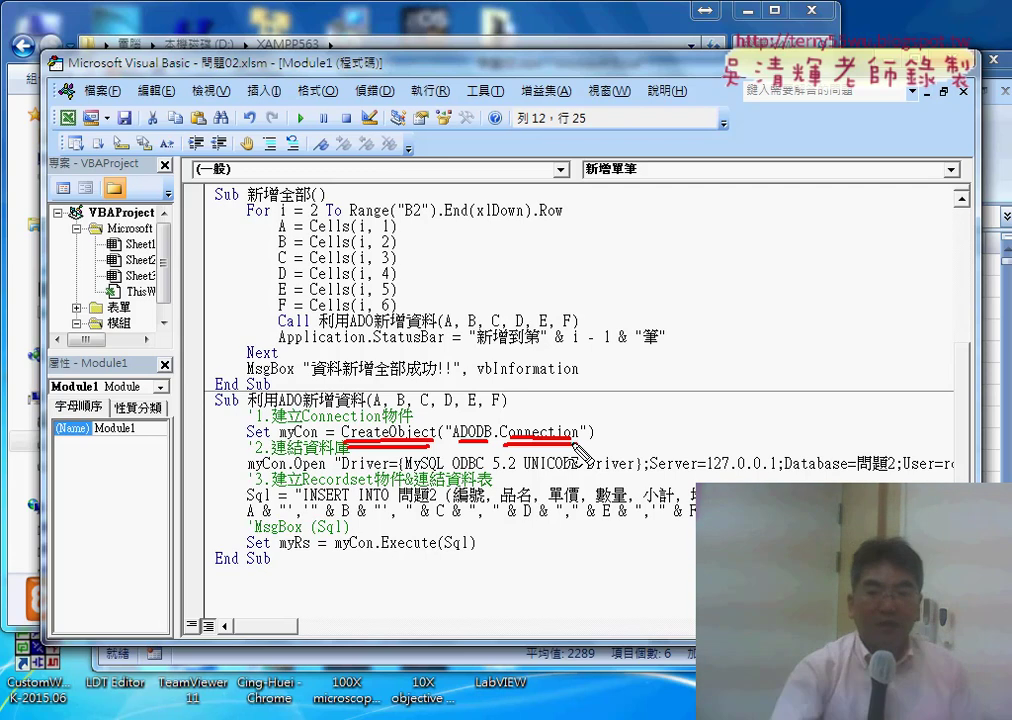
key(Escape)
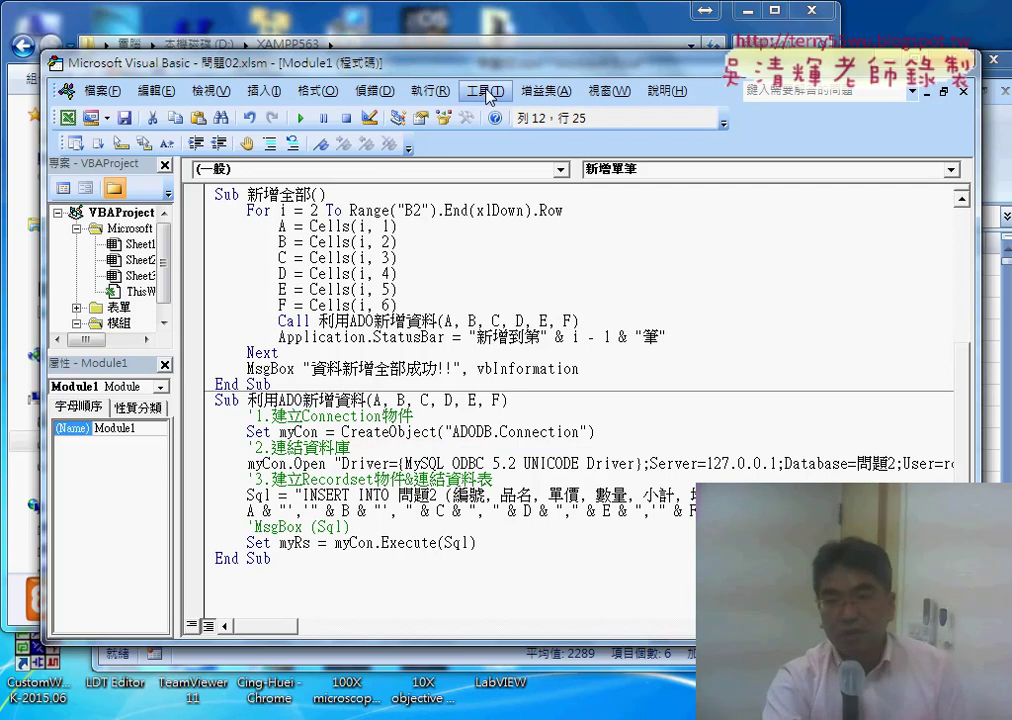
Open Tools > References and select Microsoft ActiveX Data Objects 2.8 Library
click(489, 93)
click(560, 111)
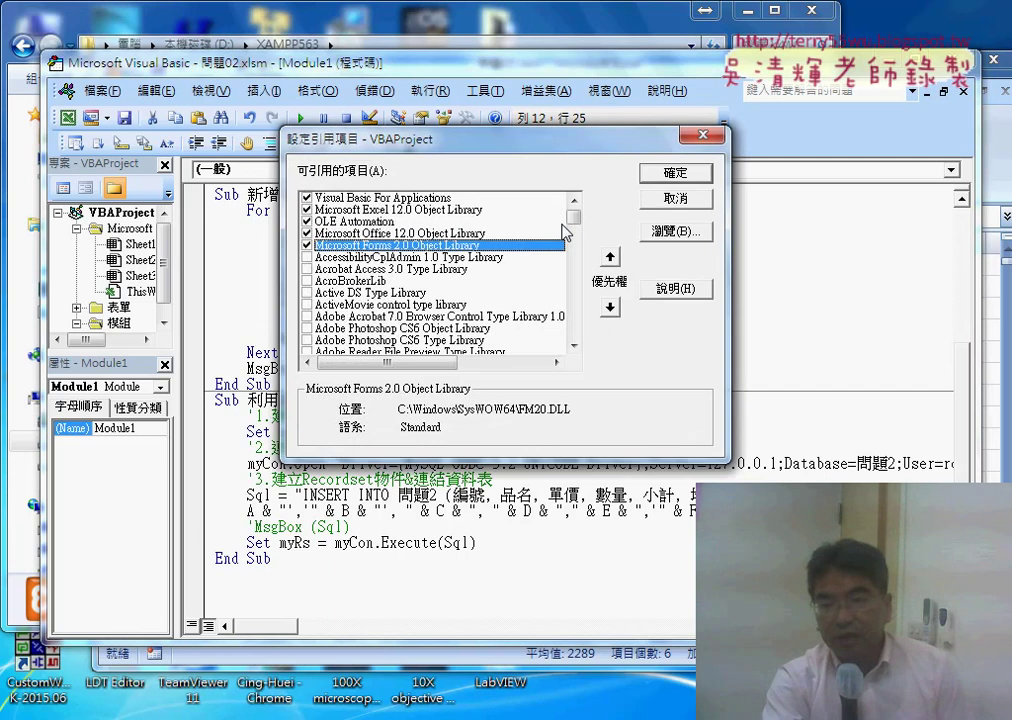
drag(573, 220, 575, 274)
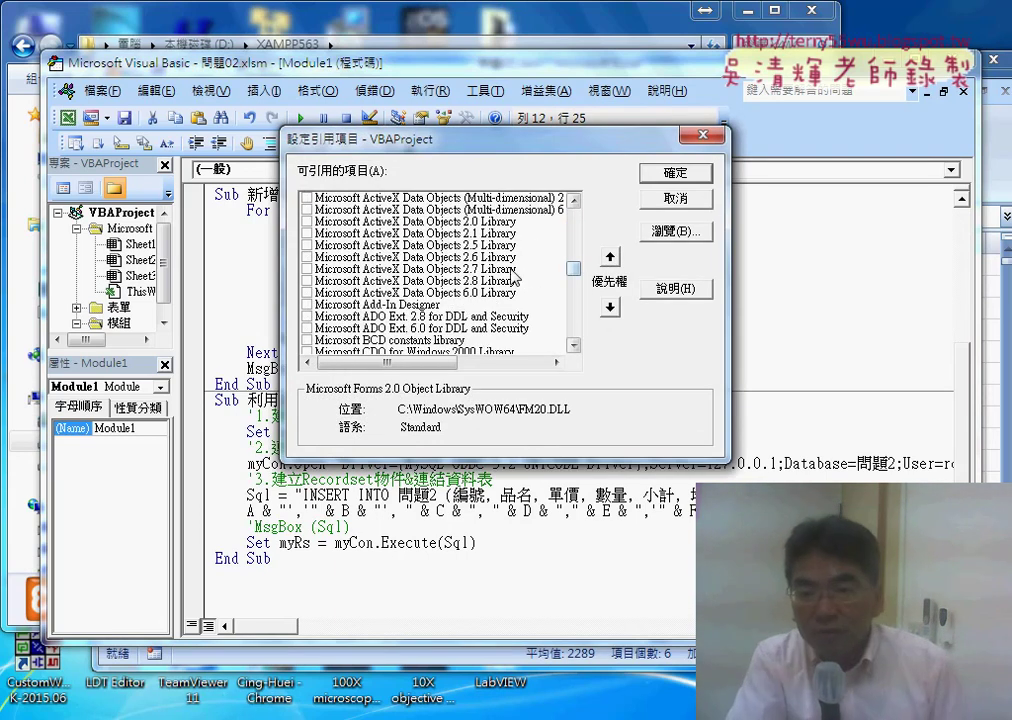
click(404, 282)
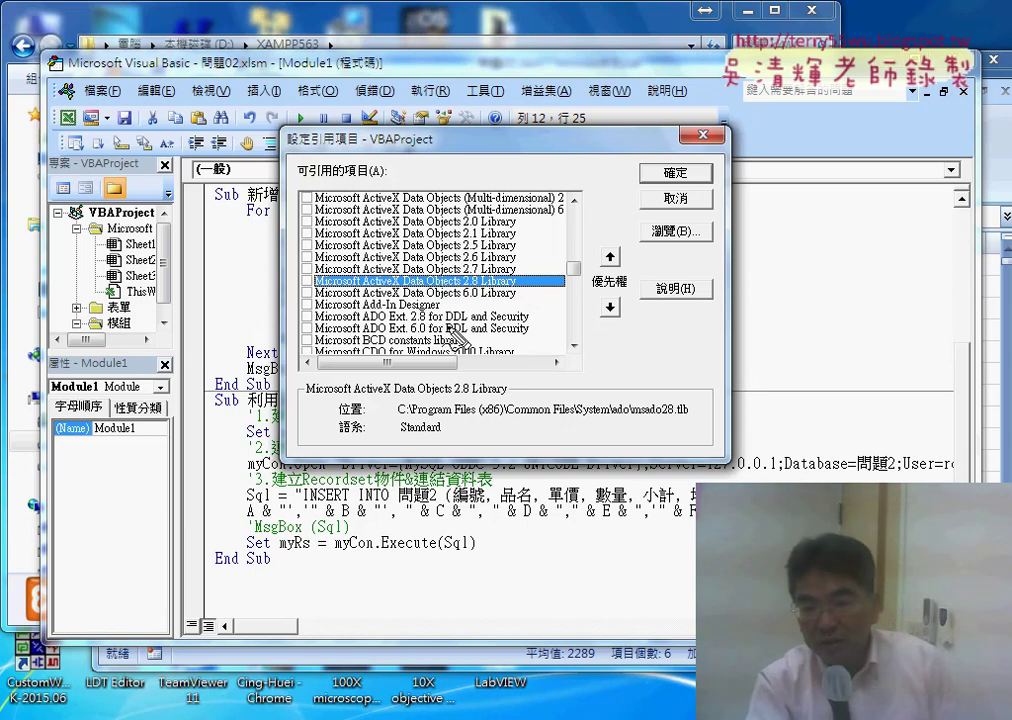
Mark the library's Program Files (x86) msado28.tlb location and entry name in red, then clear
click(400, 413)
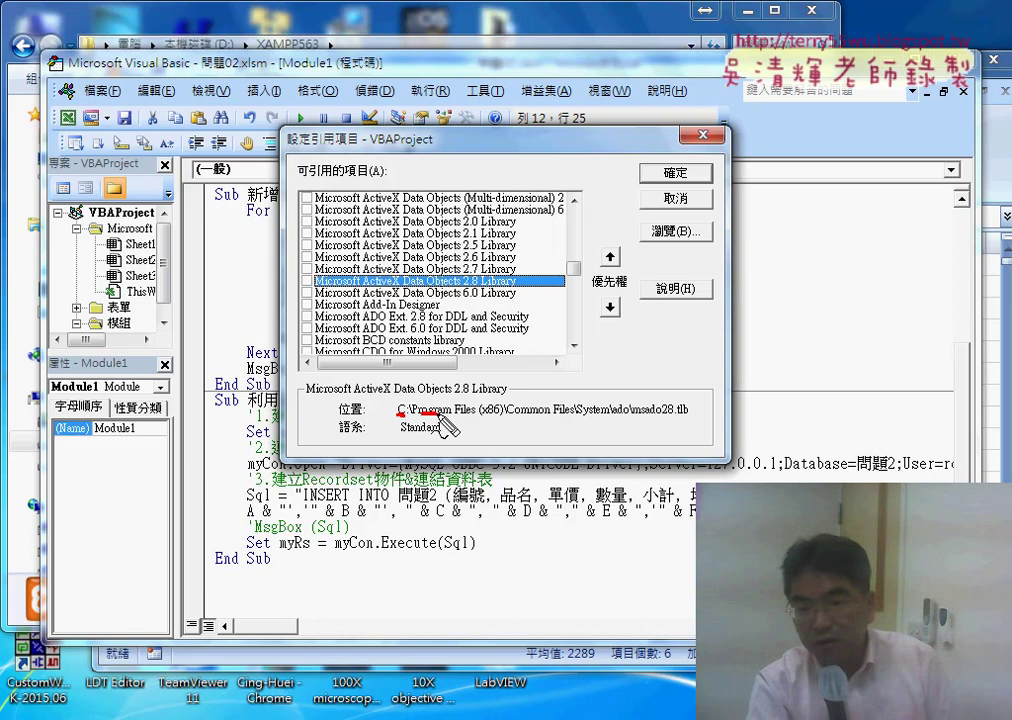
drag(440, 420, 488, 425)
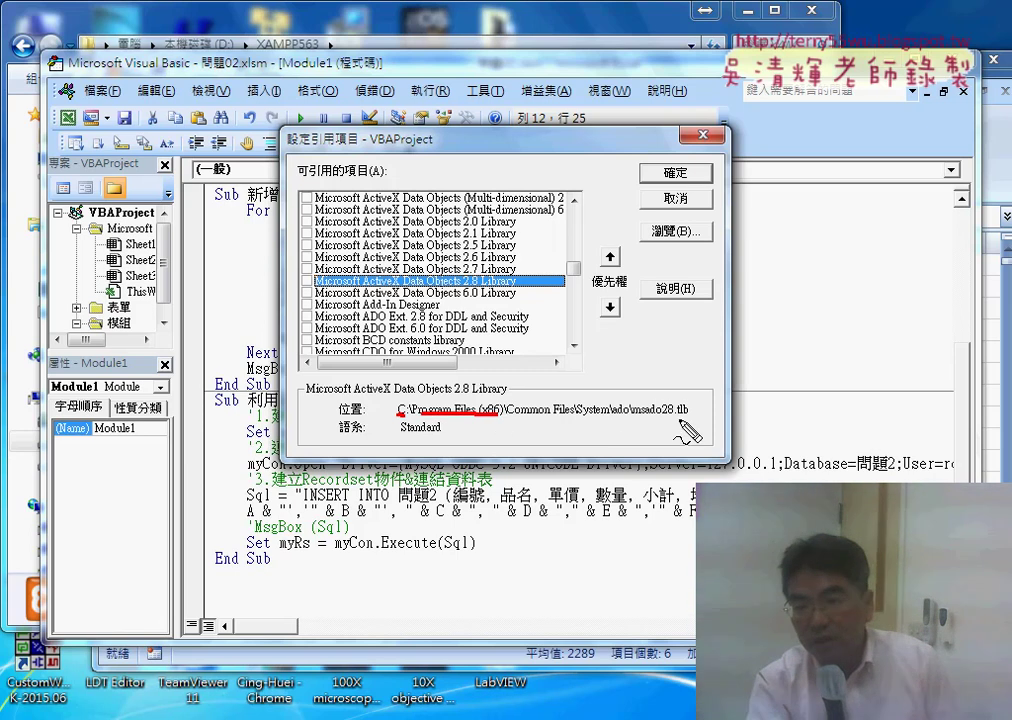
drag(690, 398, 693, 415)
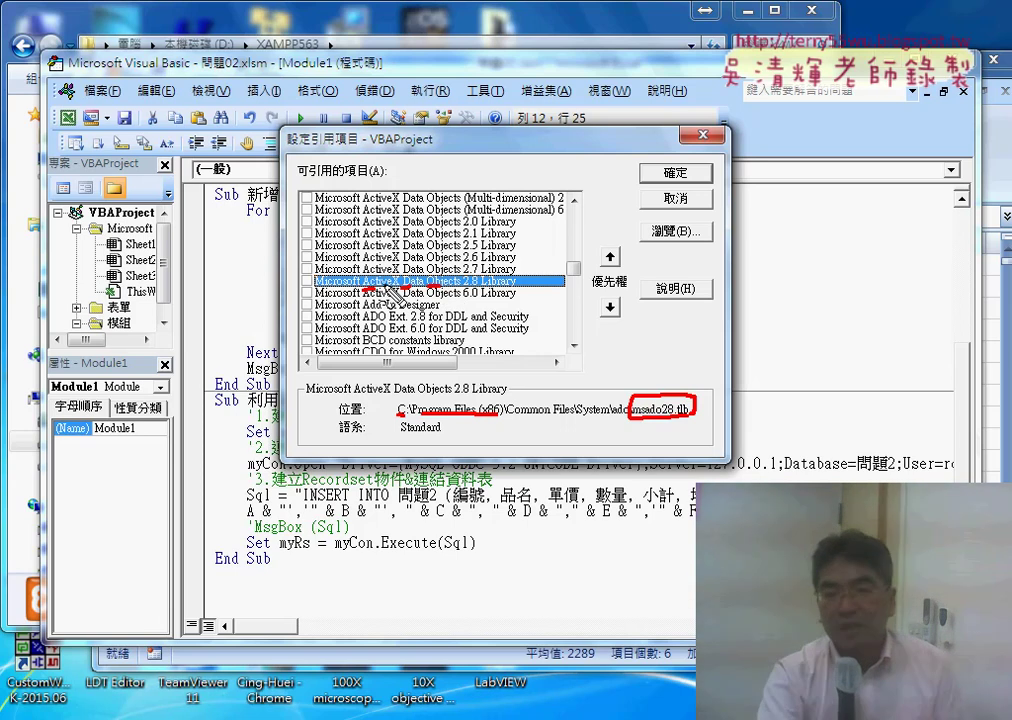
drag(458, 286, 515, 283)
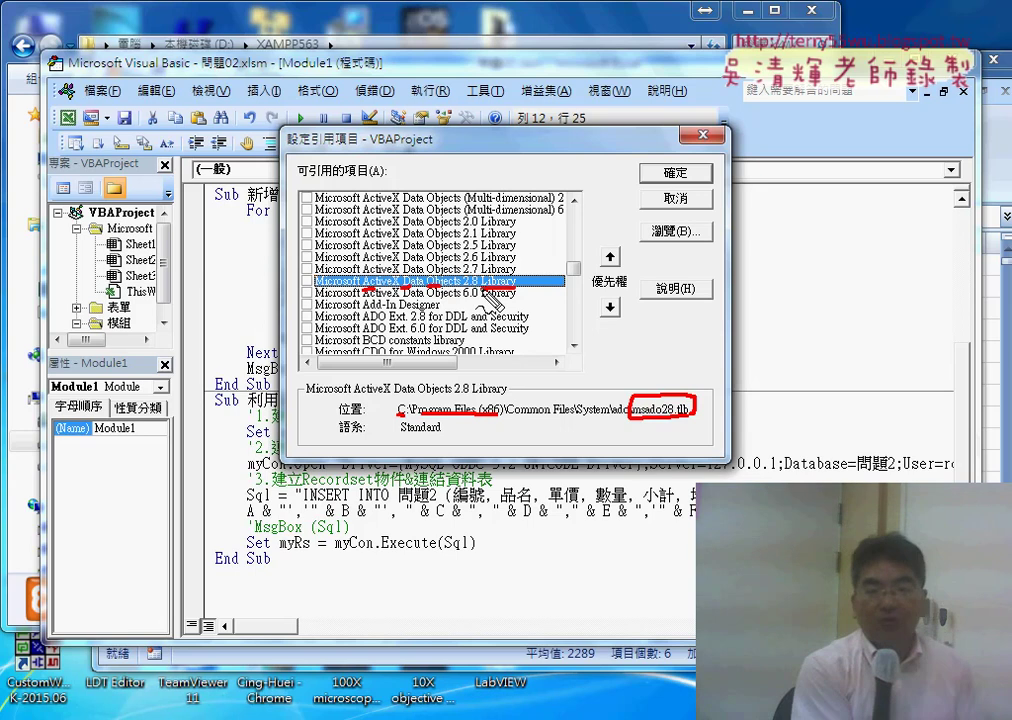
key(Escape)
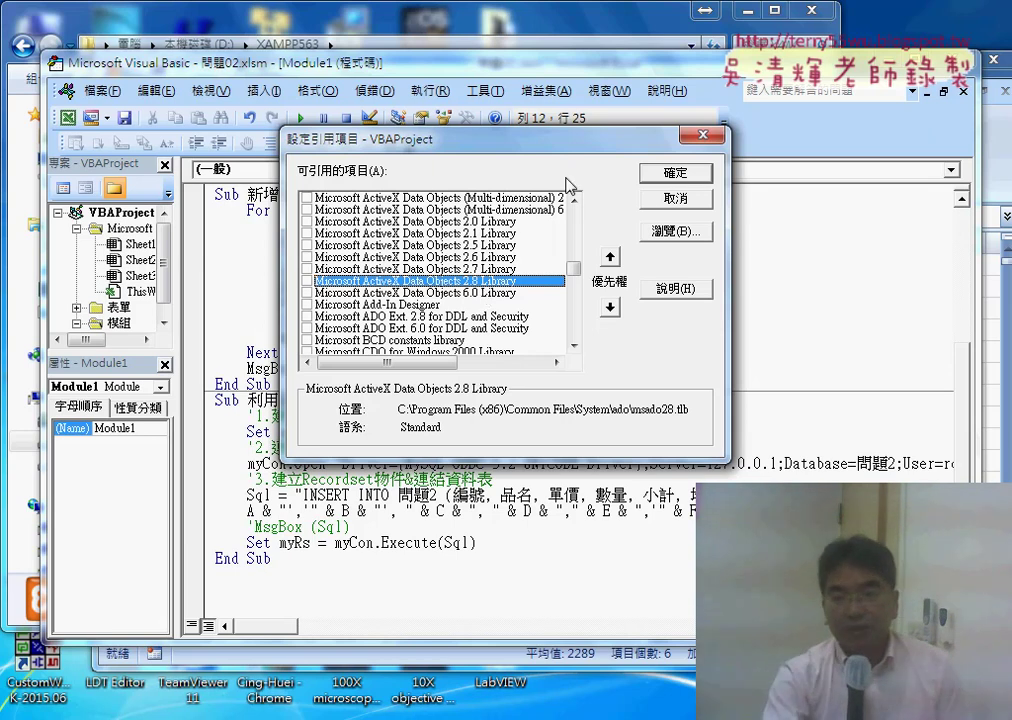
Close References and select the ADODB.Connection class name and the myCon variable
click(676, 198)
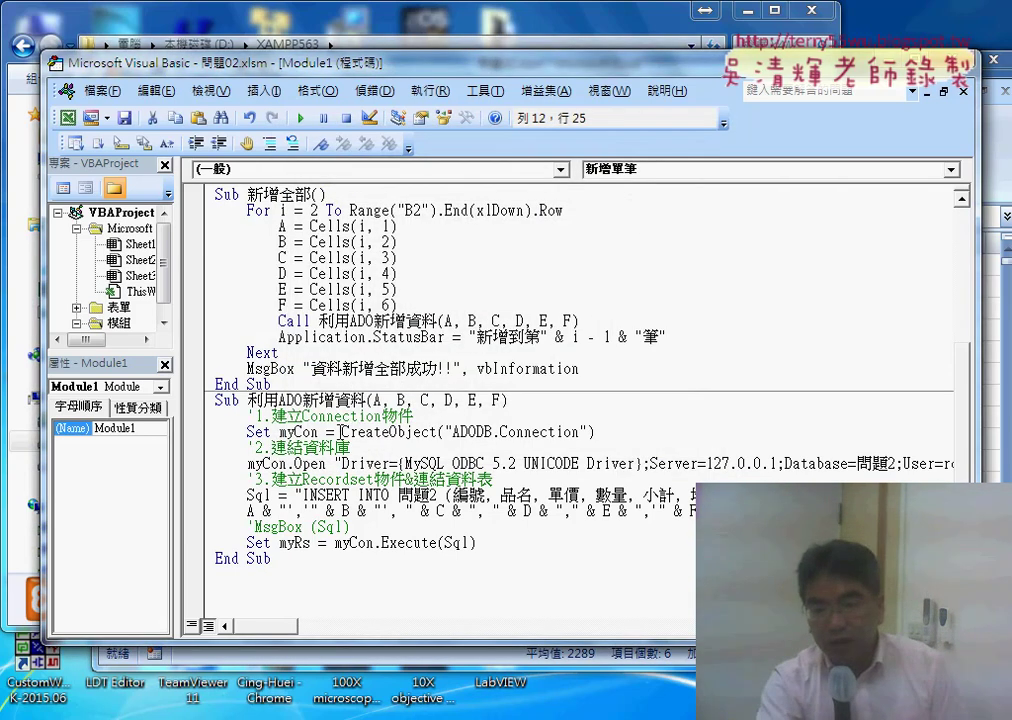
drag(341, 432, 549, 432)
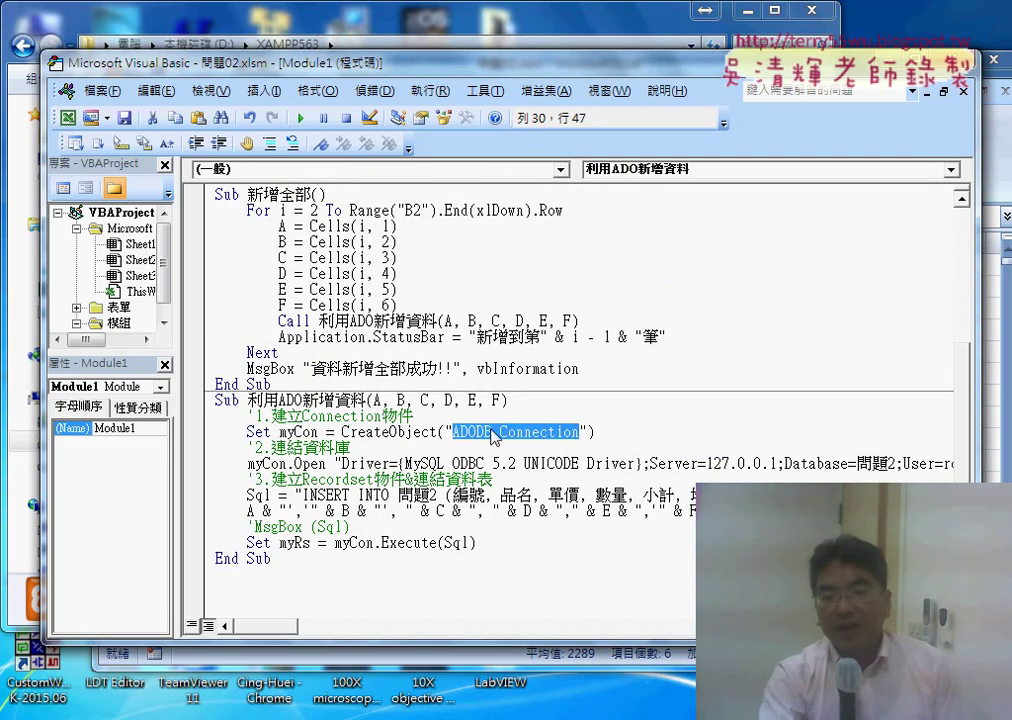
drag(319, 432, 301, 432)
drag(283, 432, 280, 432)
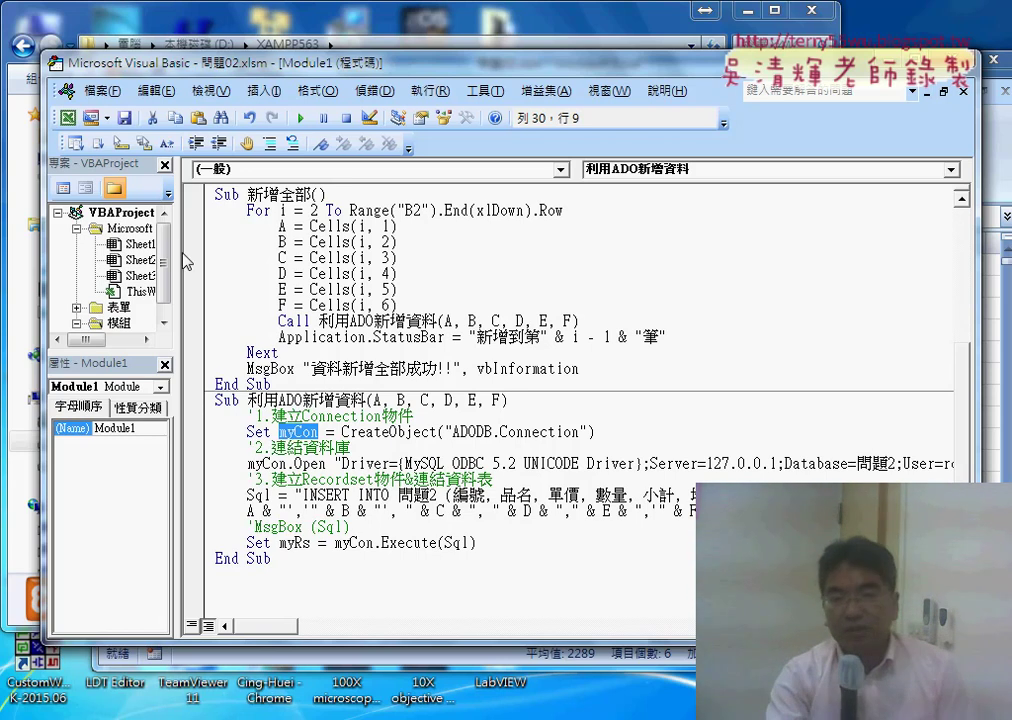
Widen the editor, select the MySQL ODBC driver name in myCon.Open, and switch to the browser
drag(258, 64, 216, 62)
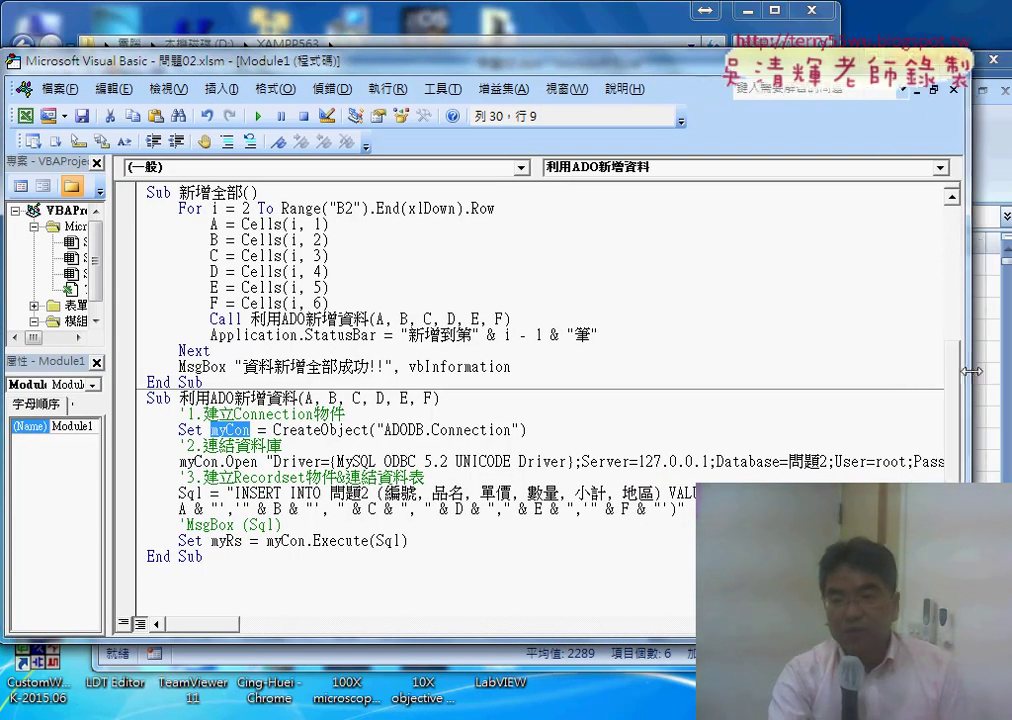
drag(934, 371, 982, 374)
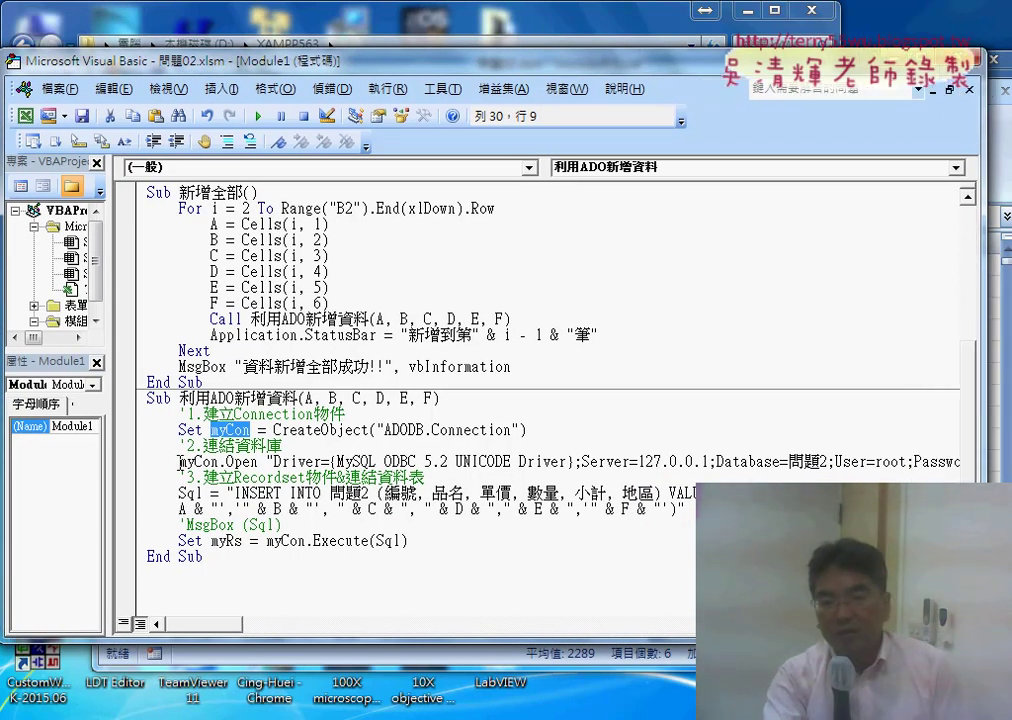
mouse_move(180, 462)
mouse_down()
mouse_move(211, 462)
mouse_move(180, 462)
mouse_up()
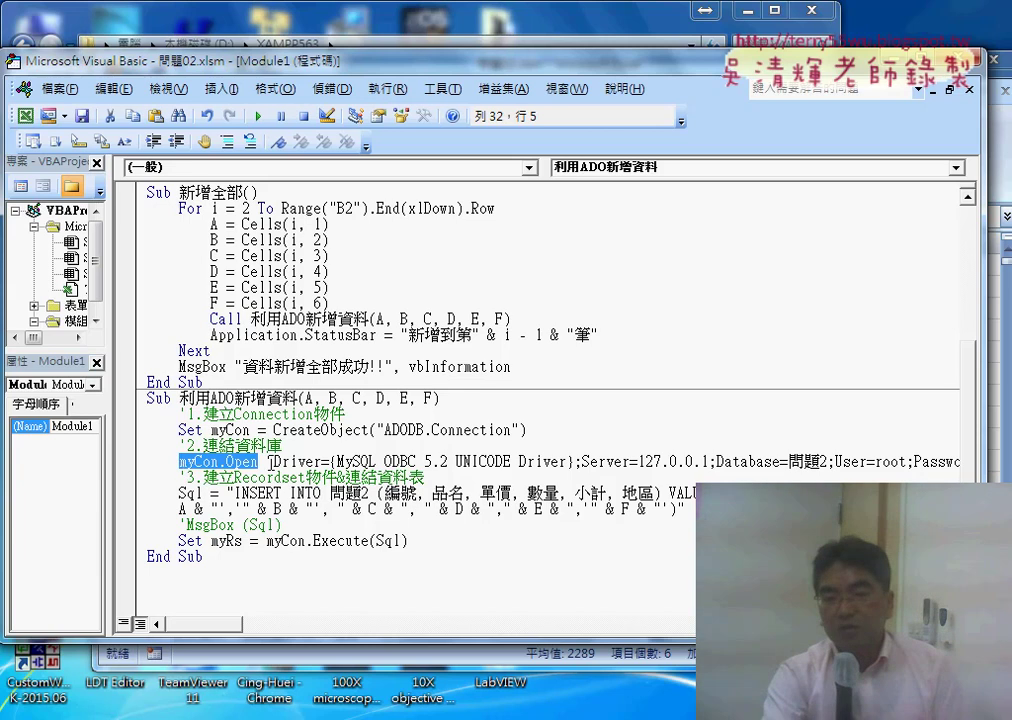
drag(274, 462, 321, 462)
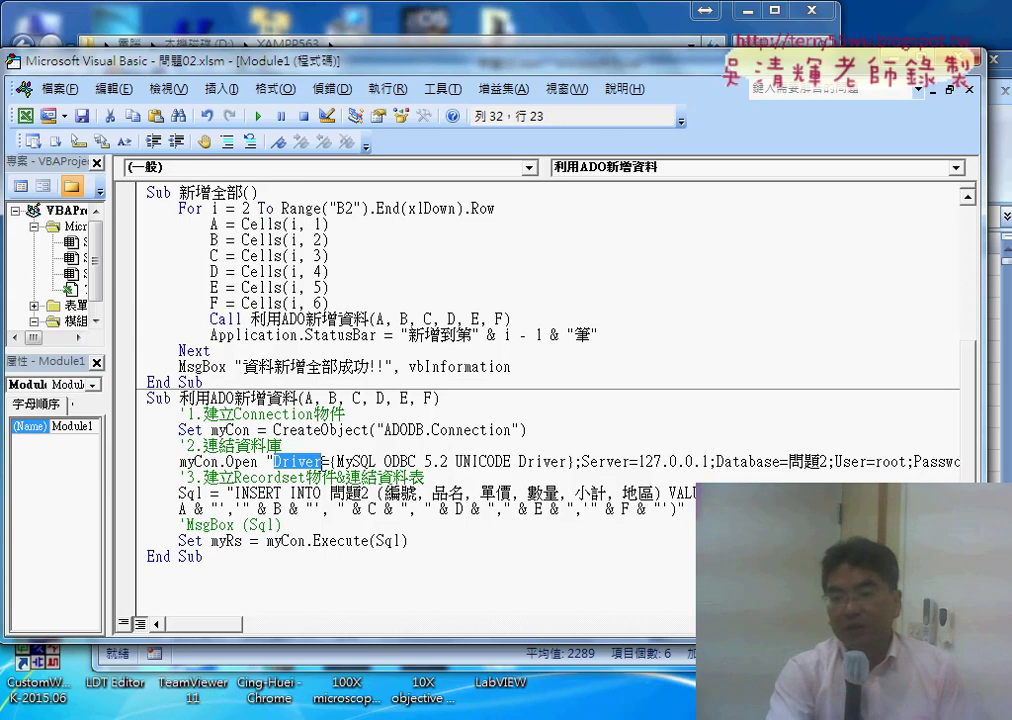
drag(337, 461, 567, 461)
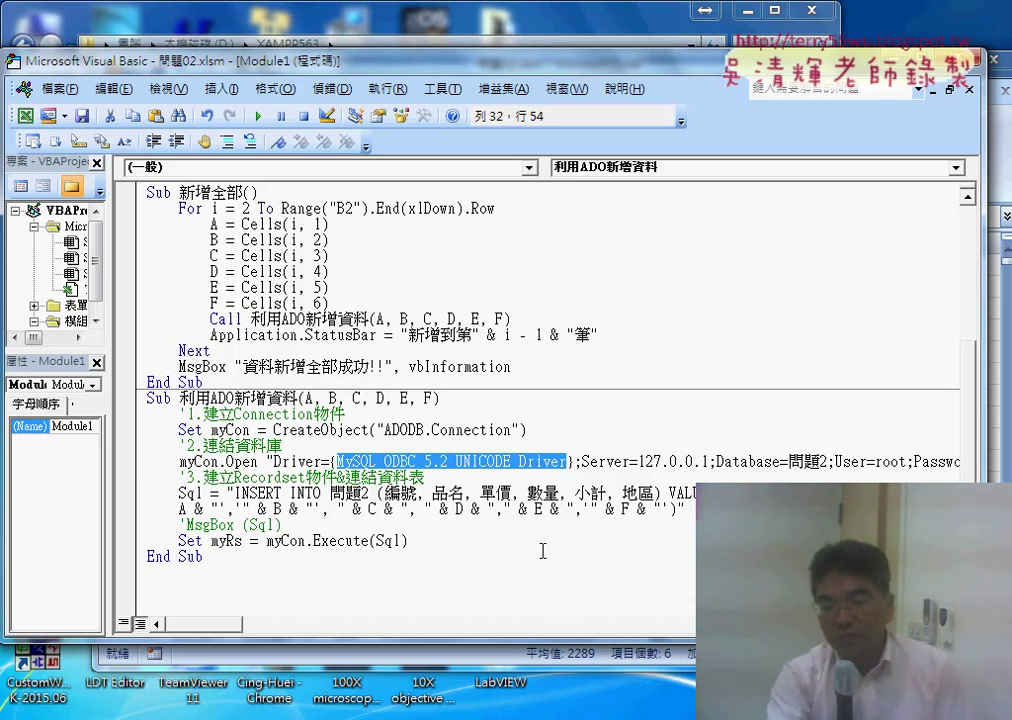
key(alt+Tab)
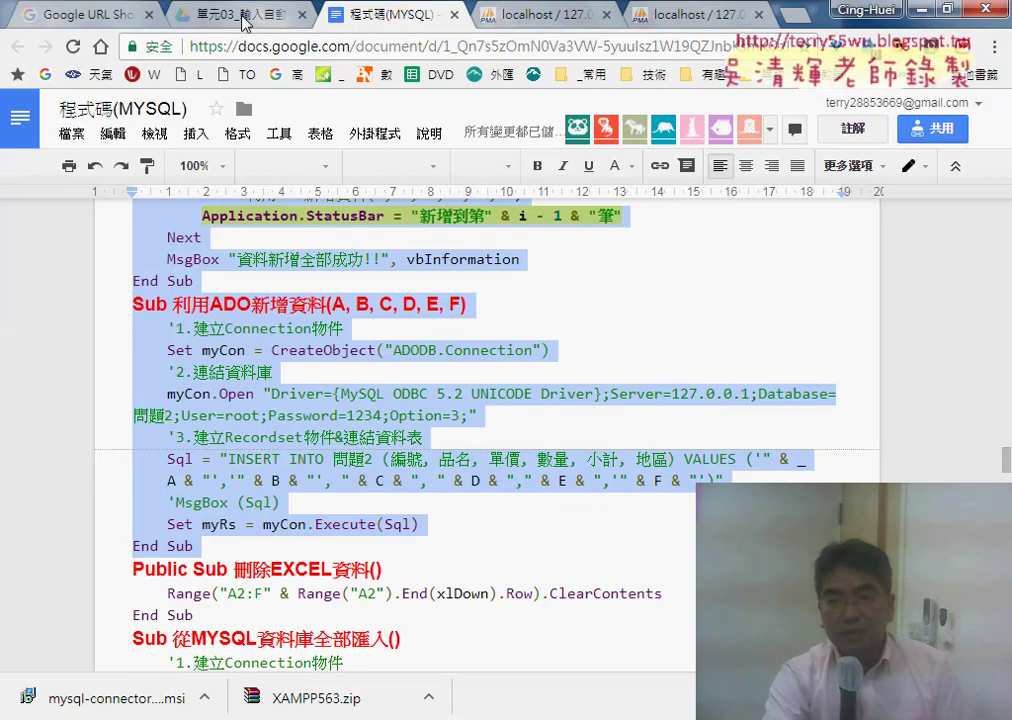
Reload the 單元03_輸入自動化與表單與資料庫 folder and select mysql-connector-odbc-5.2.7-win32.msi
click(241, 18)
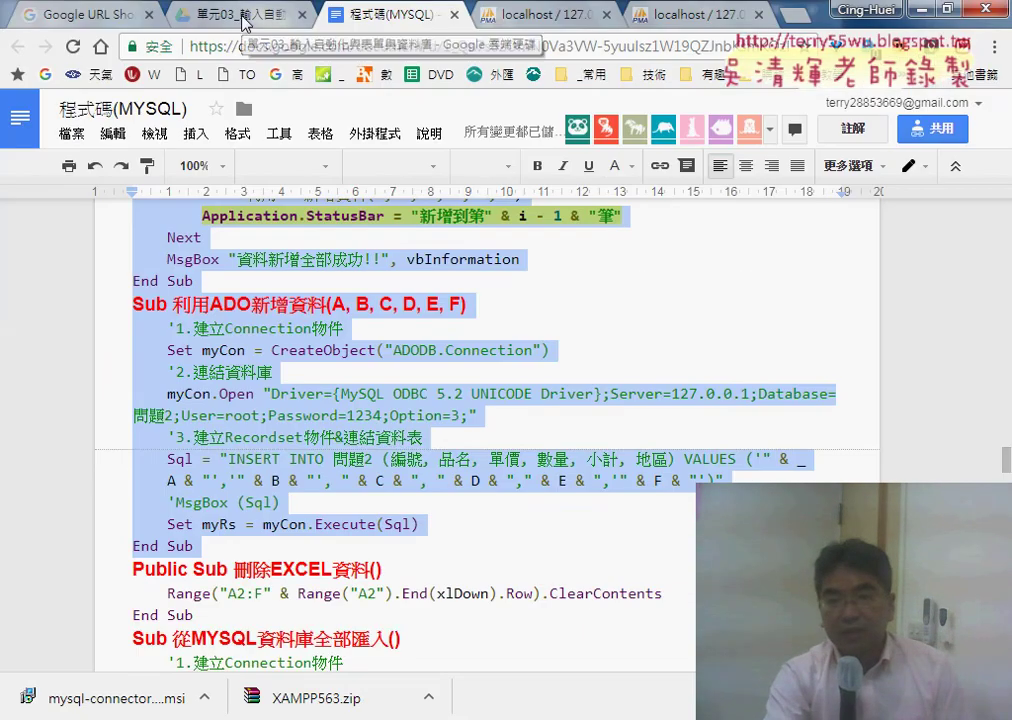
click(437, 467)
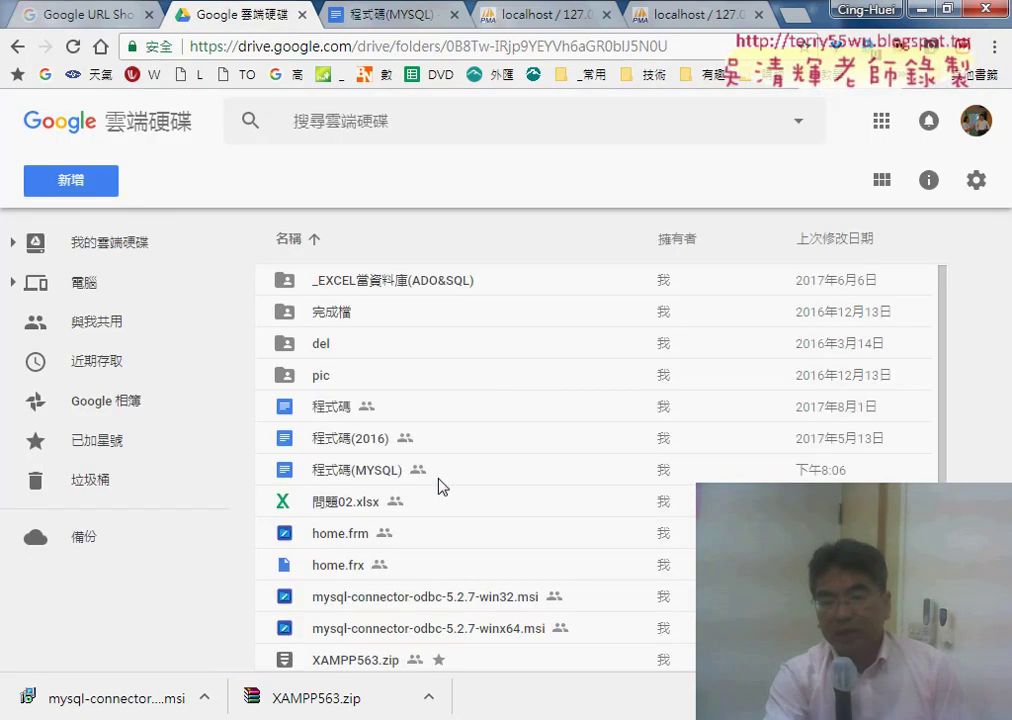
scroll(445, 500, down, 1)
click(386, 580)
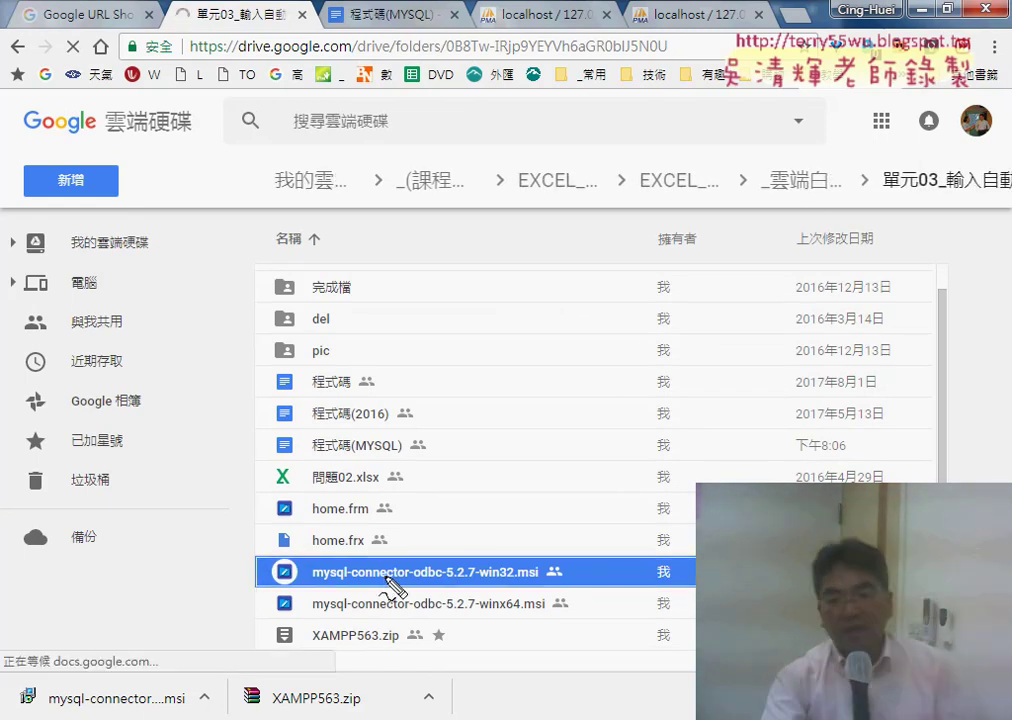
Circle the win32 installer and point an arrow at it, clear the marks, and return to VBA
mouse_move(538, 576)
mouse_down()
mouse_move(272, 580)
mouse_move(576, 575)
mouse_up()
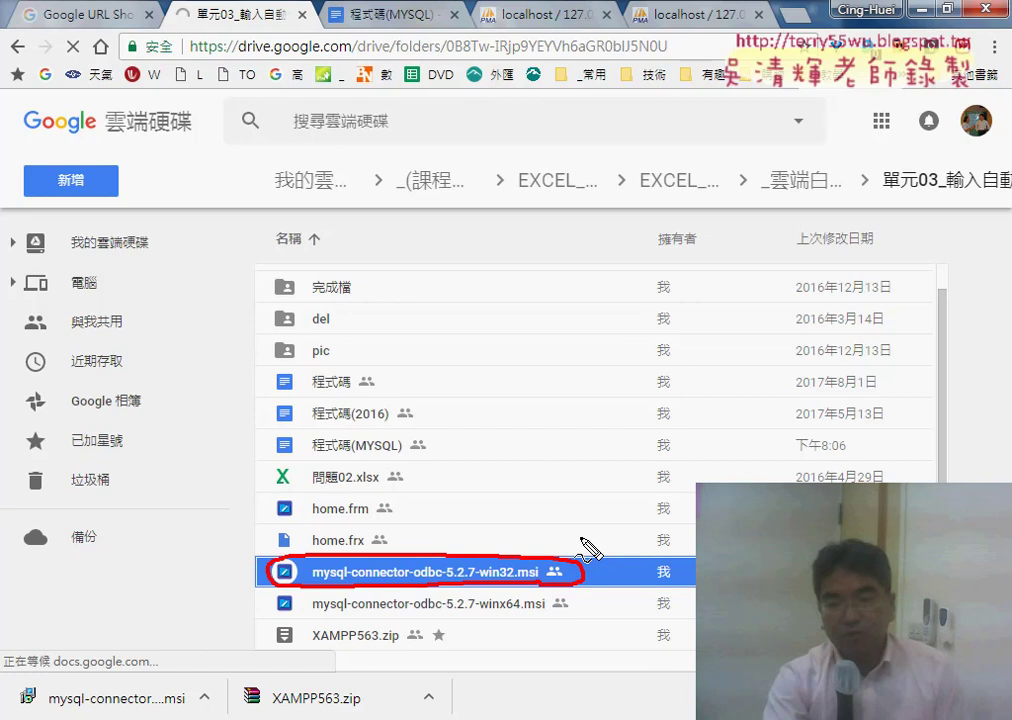
mouse_move(565, 507)
mouse_down()
mouse_move(515, 550)
mouse_move(536, 547)
mouse_up()
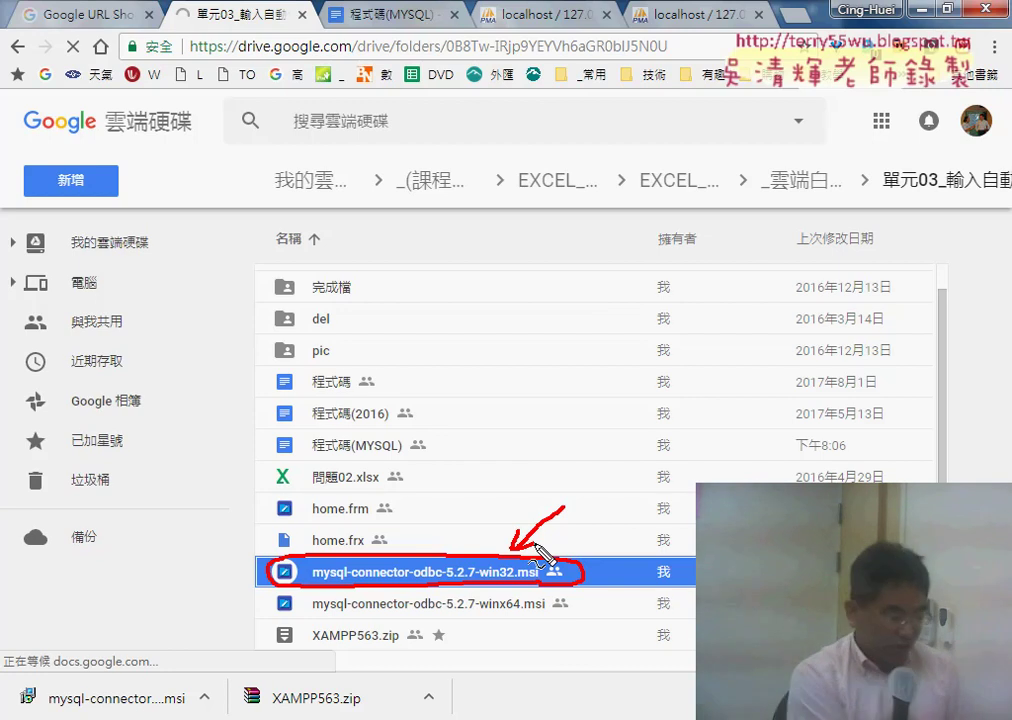
key(Escape)
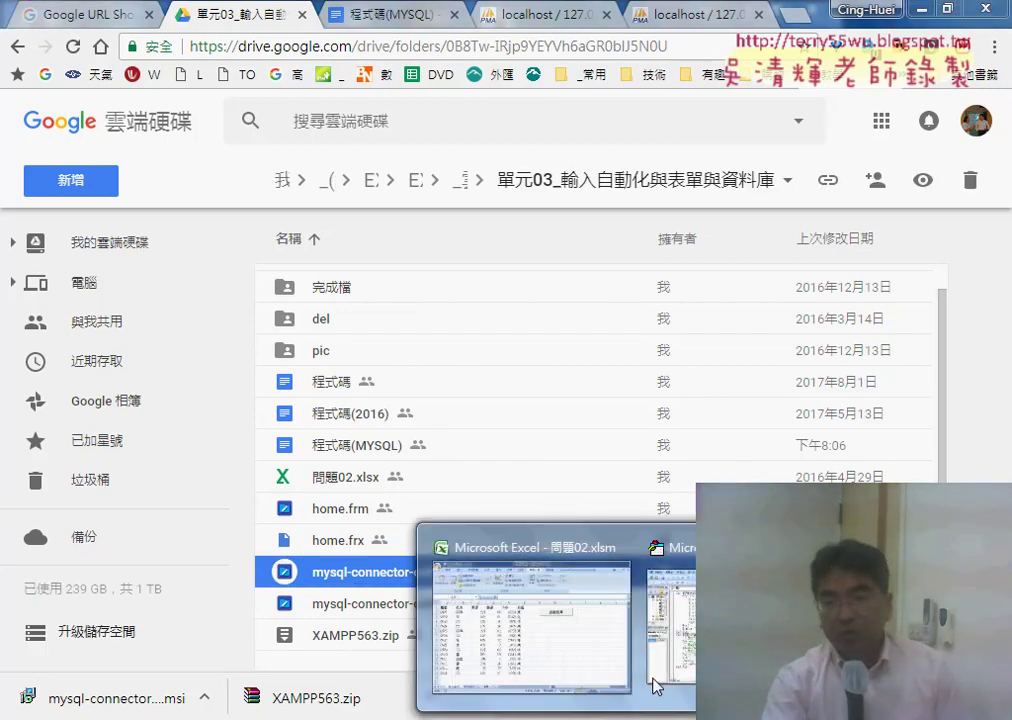
key(alt+Tab)
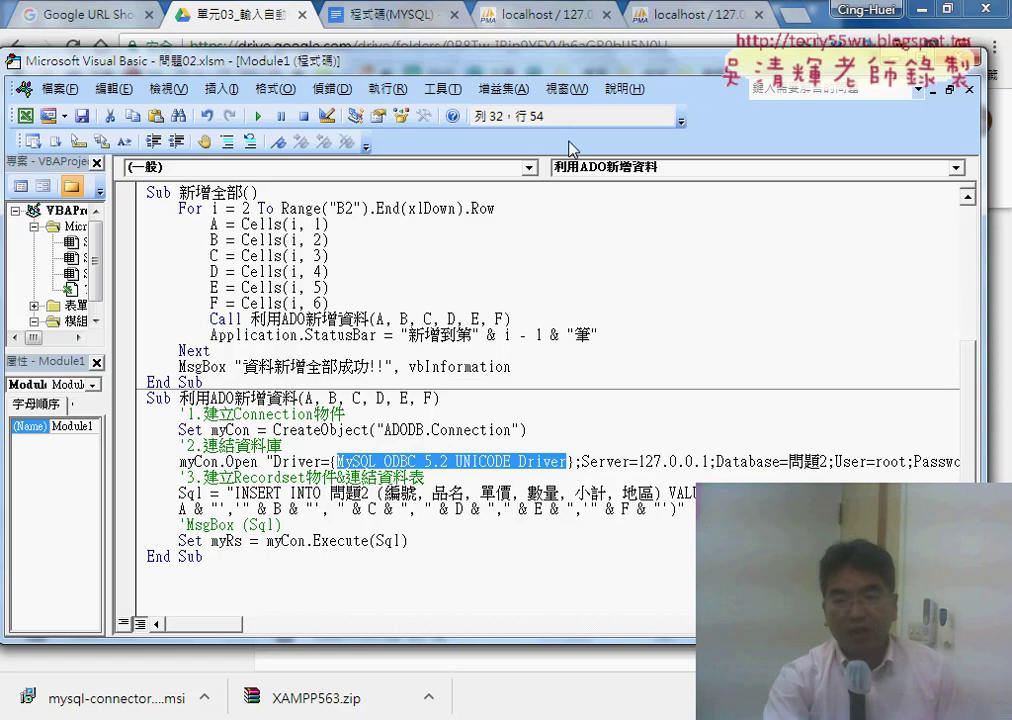
drag(528, 68, 400, 66)
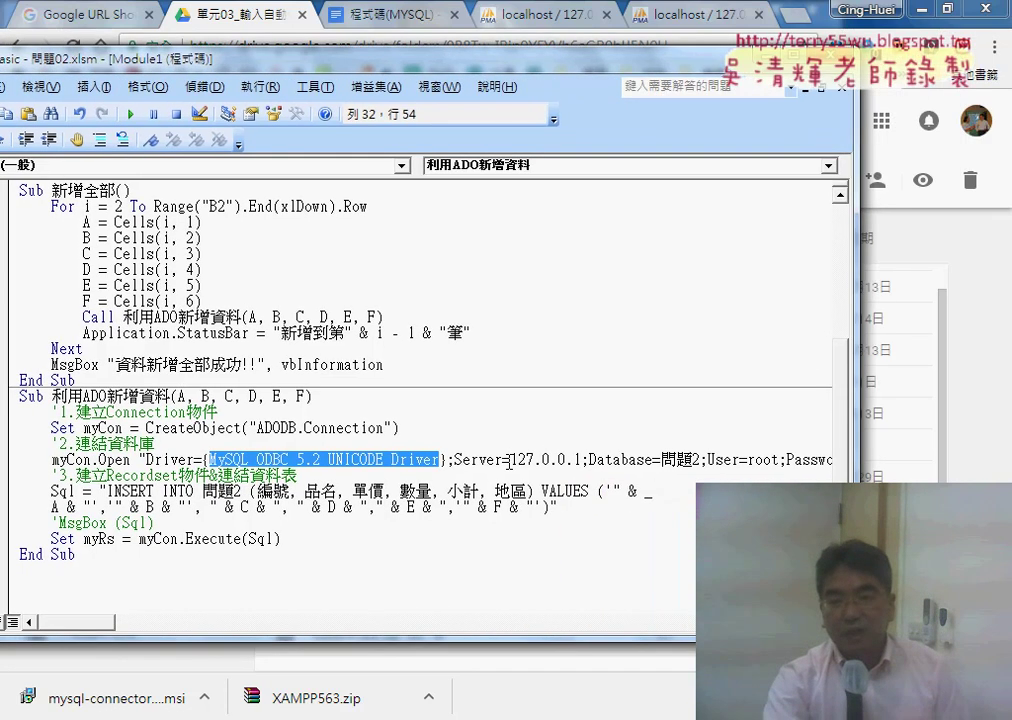
drag(511, 459, 580, 459)
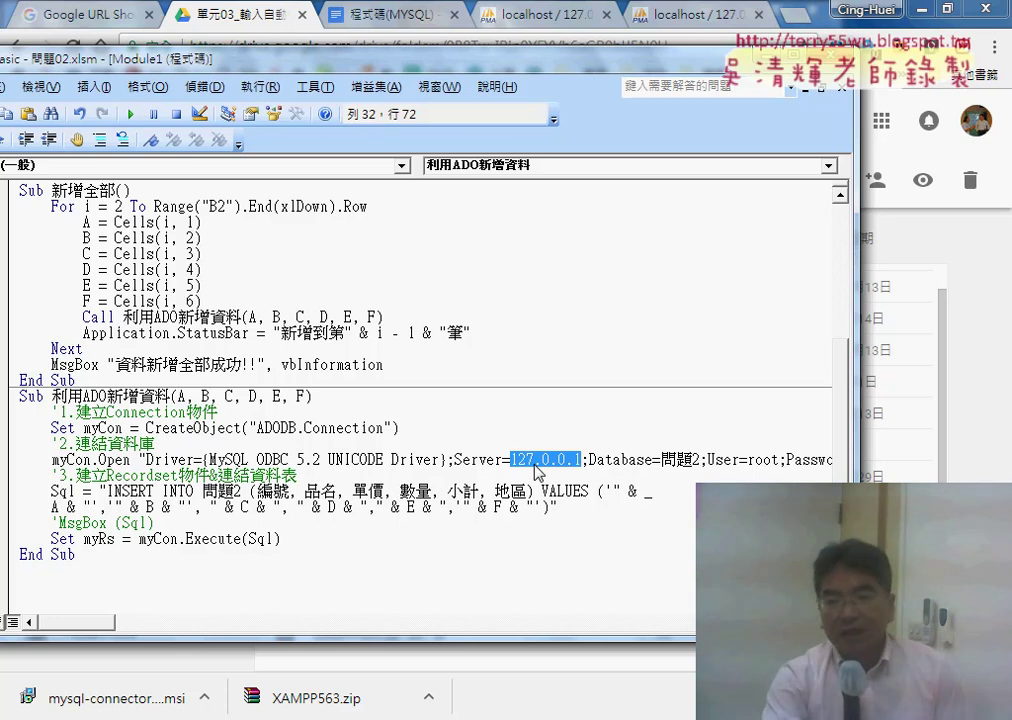
drag(659, 461, 690, 463)
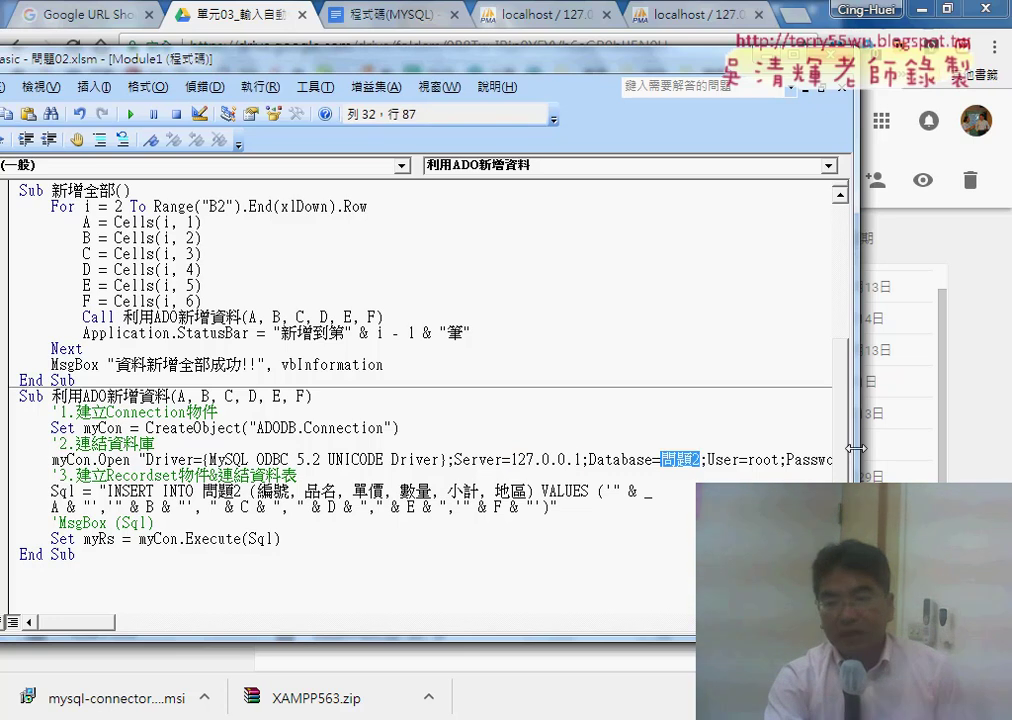
drag(855, 457, 895, 459)
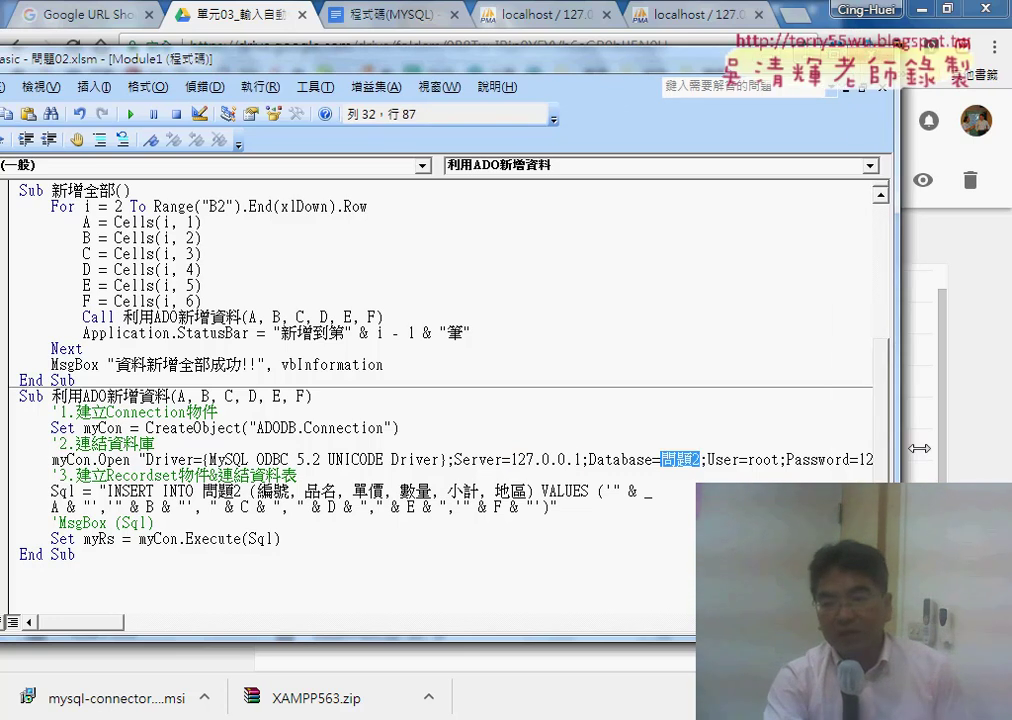
double_click(762, 460)
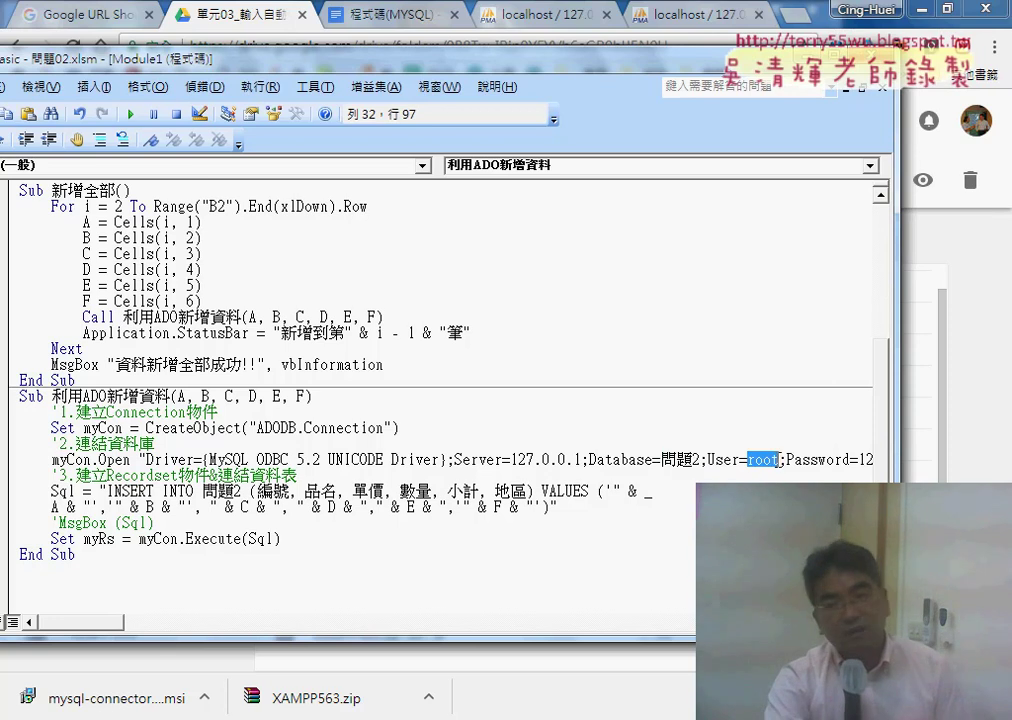
click(859, 460)
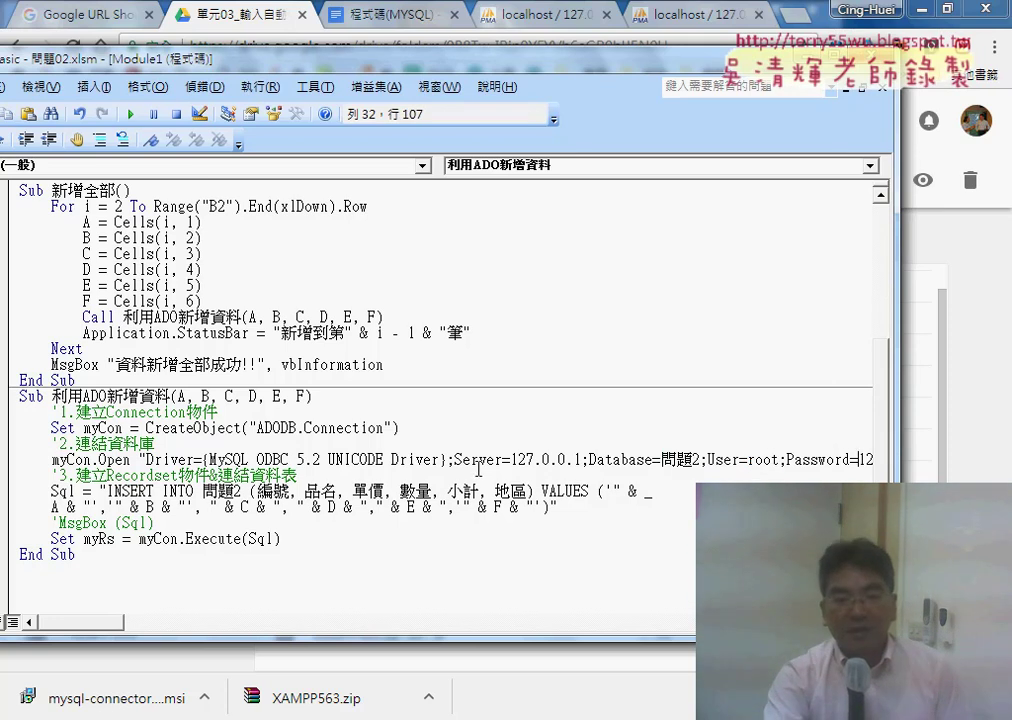
mouse_move(107, 491)
mouse_down()
mouse_move(630, 493)
mouse_move(637, 506)
mouse_up()
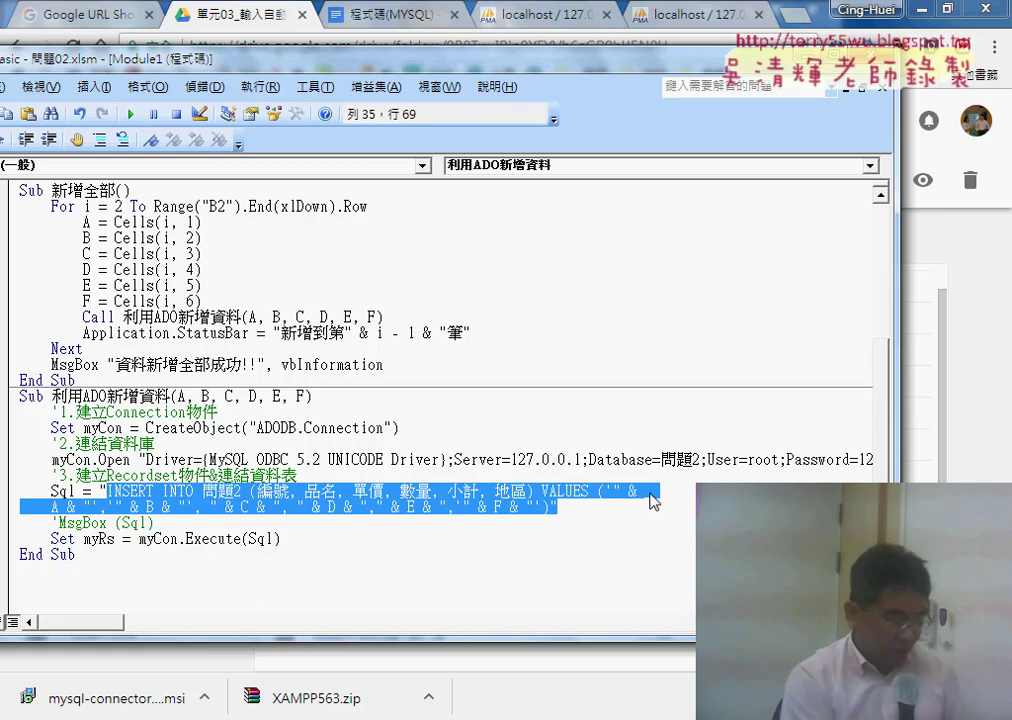
Walk through the quotes and values A to C in the INSERT statement's VALUES clause
key(Right)
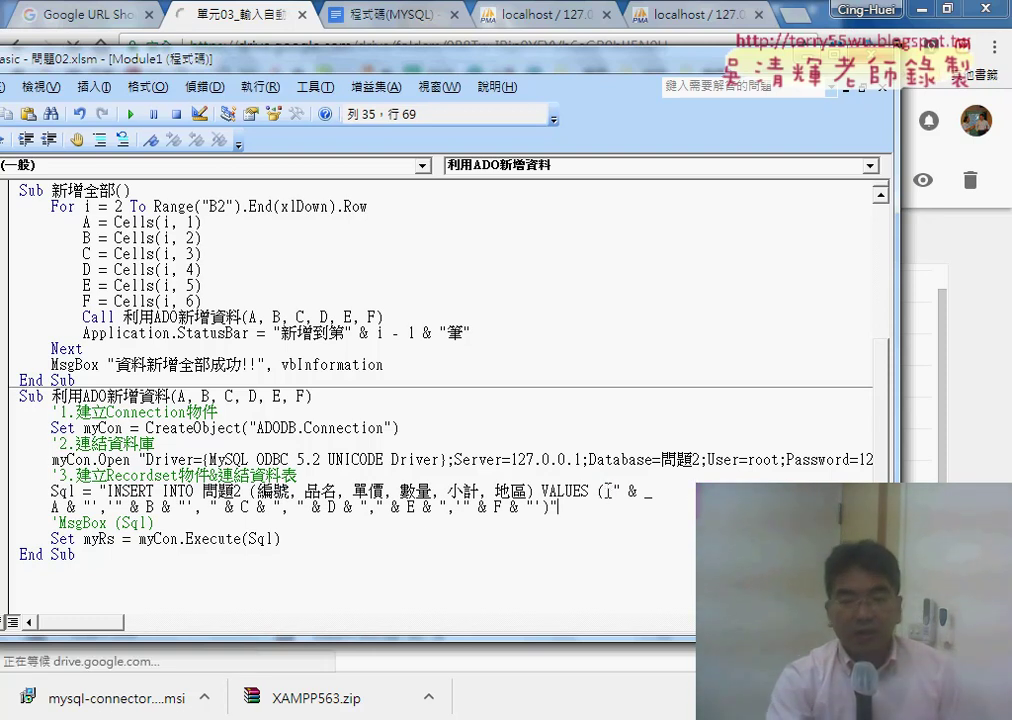
click(607, 491)
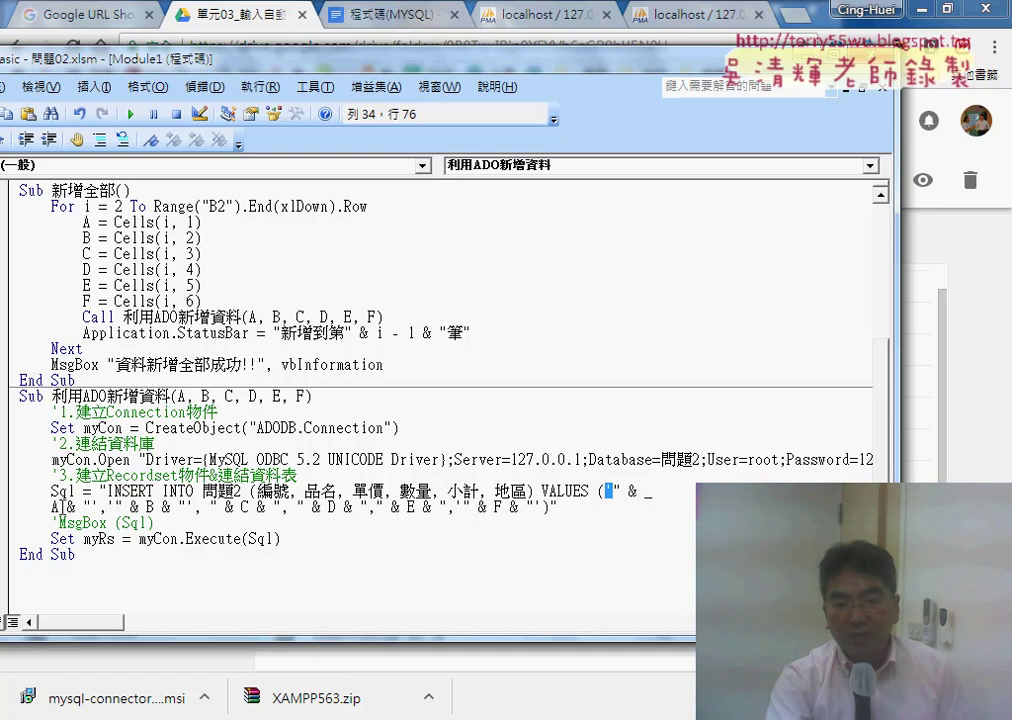
click(98, 506)
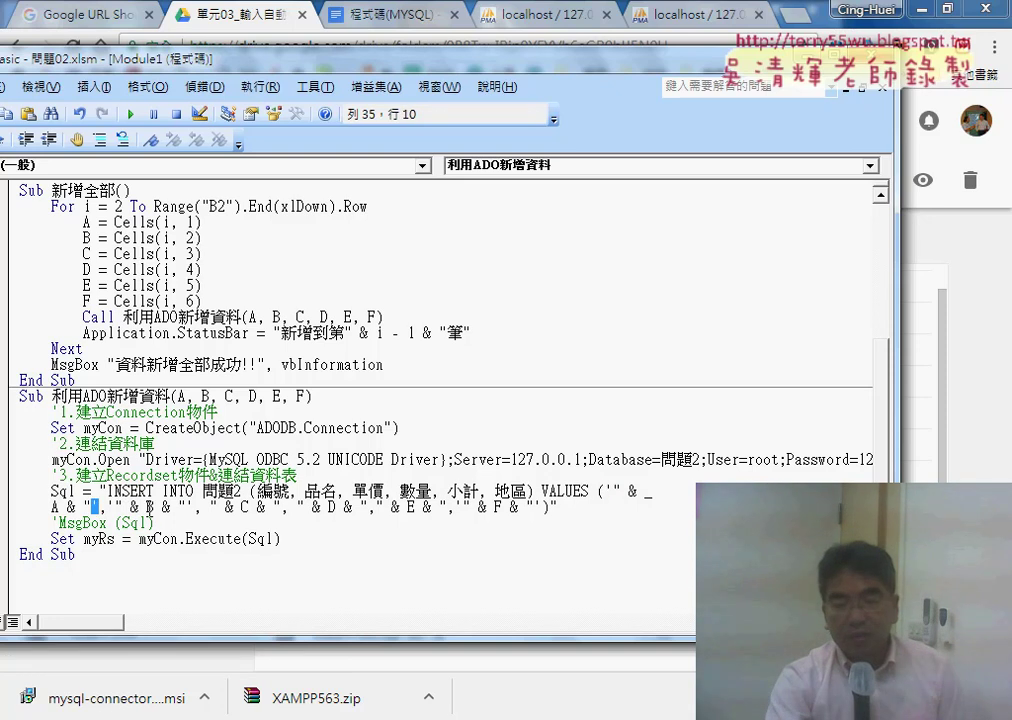
click(111, 507)
click(245, 507)
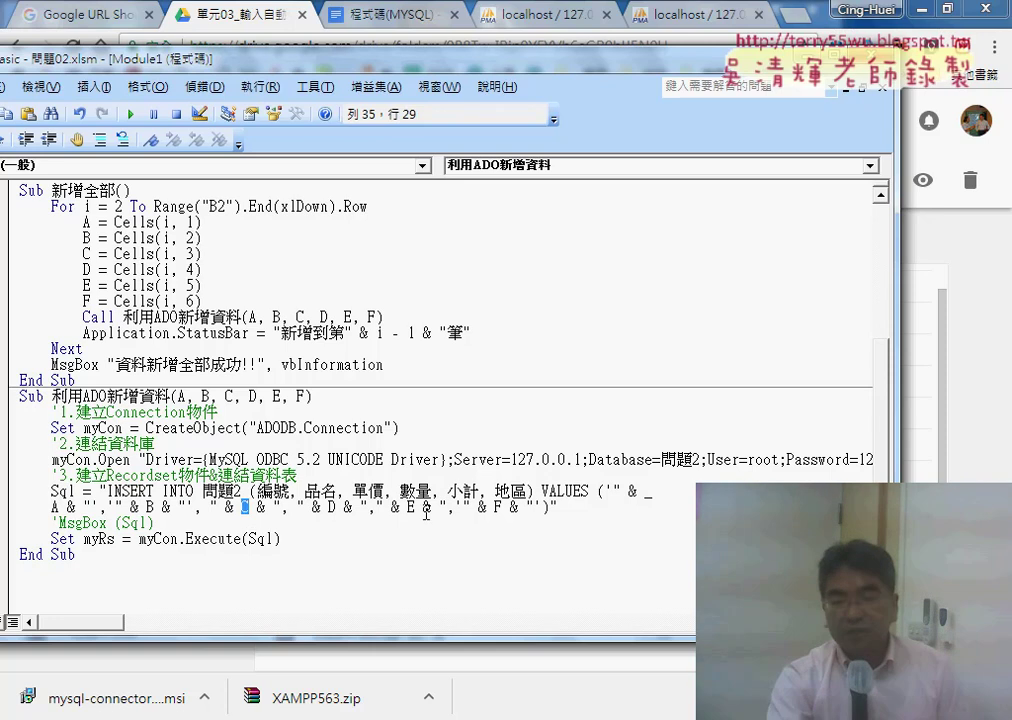
click(537, 508)
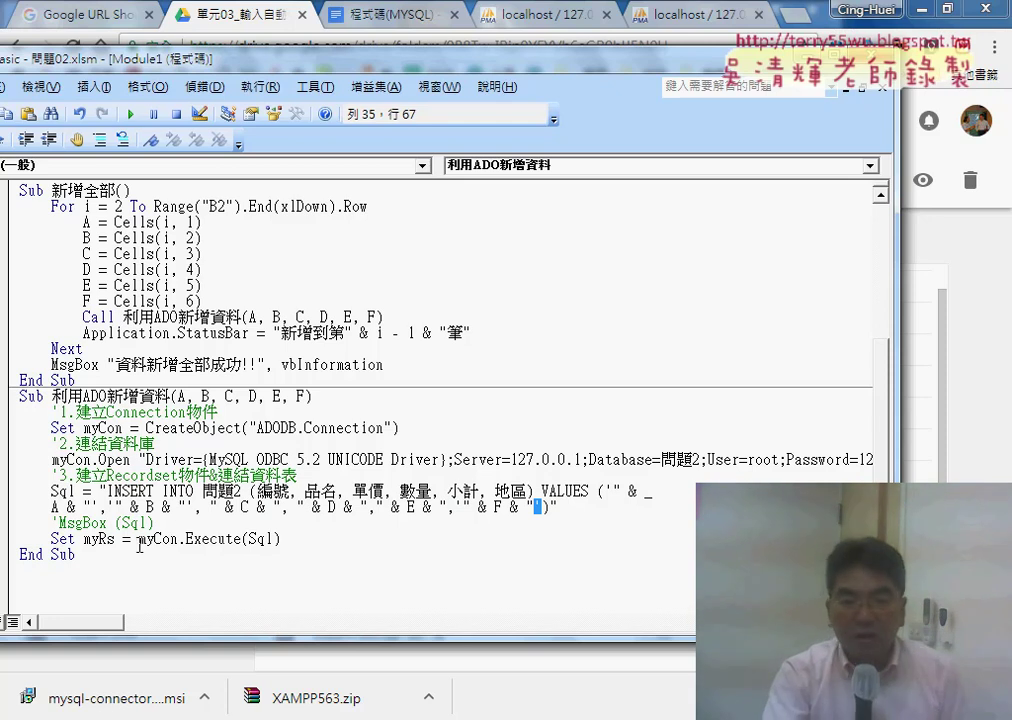
Highlight myCon and its .Execute call, then return to the top of Module1
drag(138, 540, 178, 540)
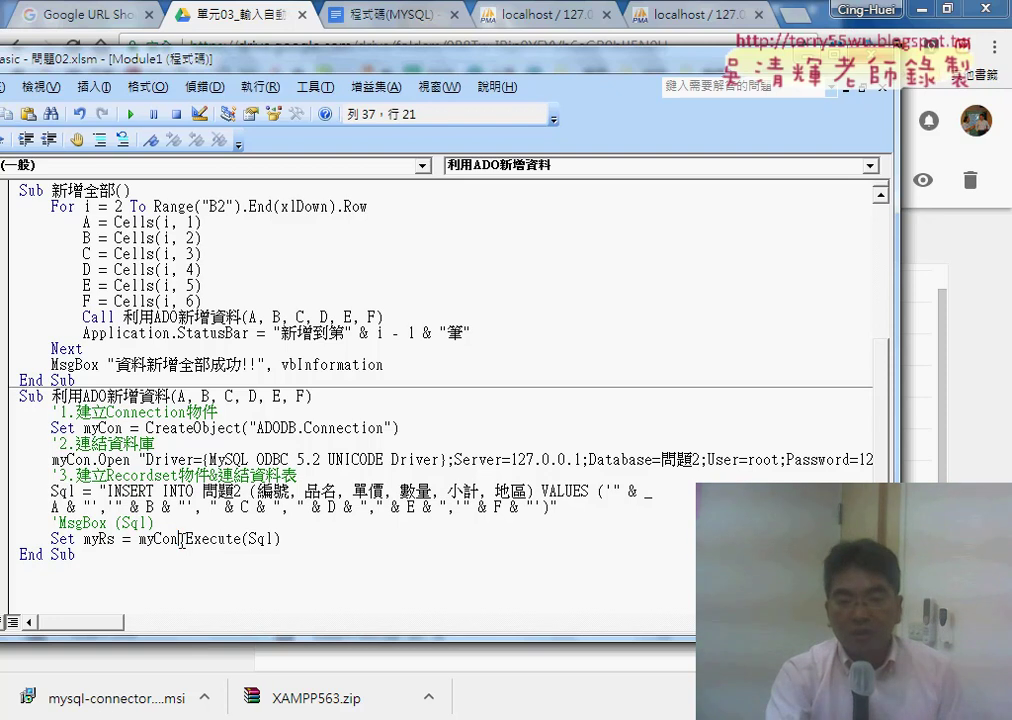
drag(179, 540, 248, 539)
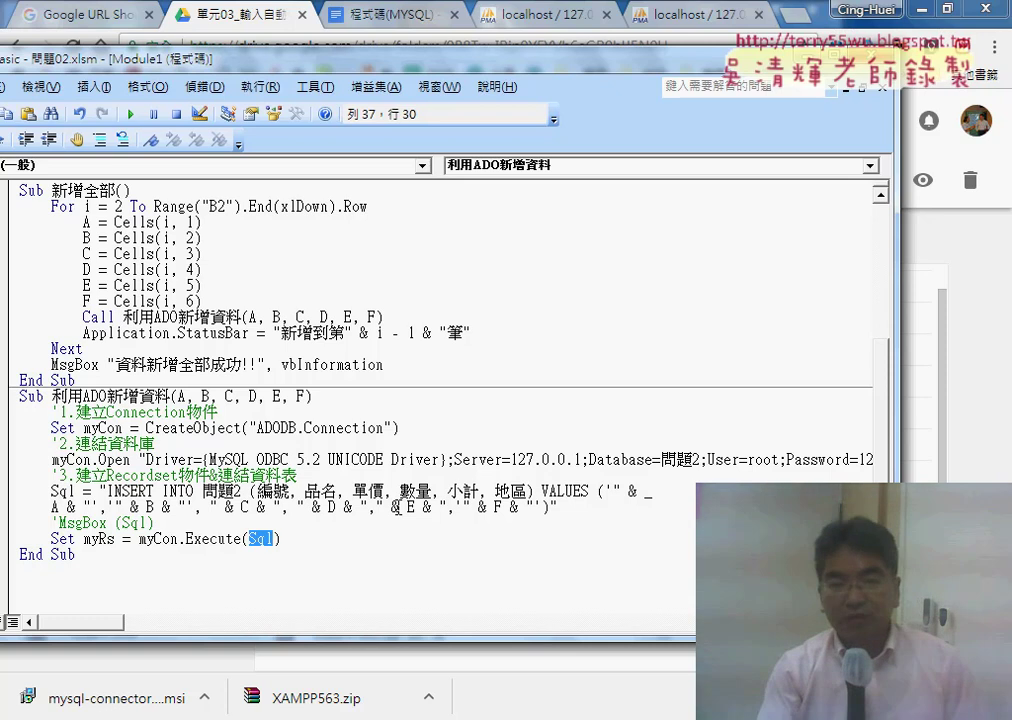
scroll(389, 500, up, 2)
scroll(389, 500, up, 1)
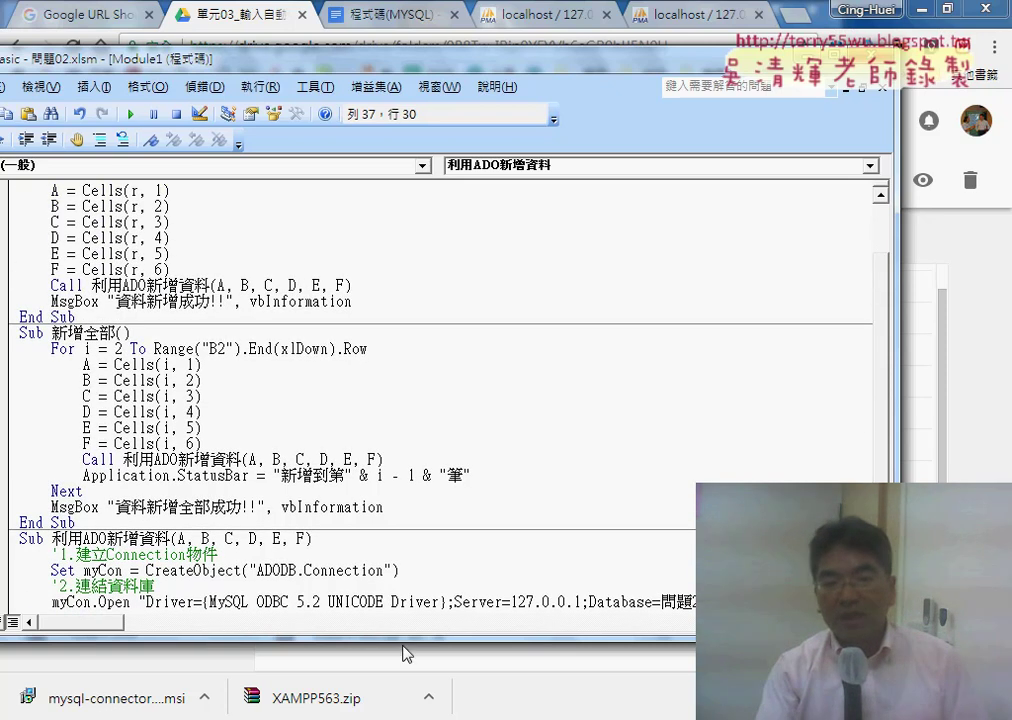
drag(406, 652, 406, 715)
scroll(389, 560, up, 1)
scroll(393, 561, up, 1)
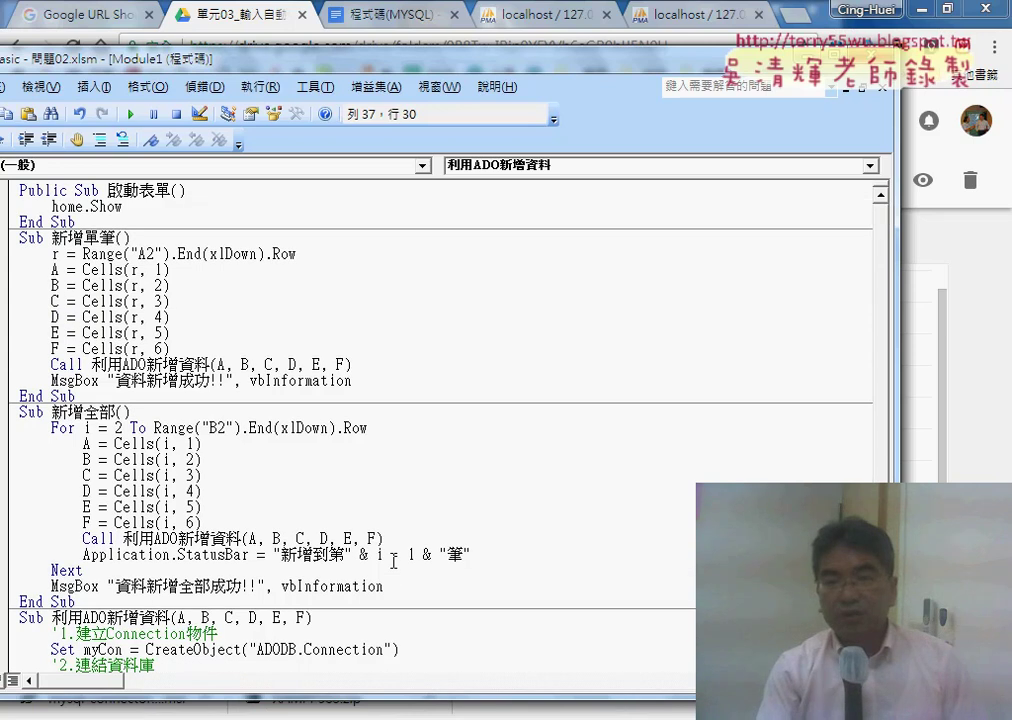
Move from the VBA editor past the phpMyAdmin 問題2 database to the 程式碼(MYSQL) Google Doc
click(976, 319)
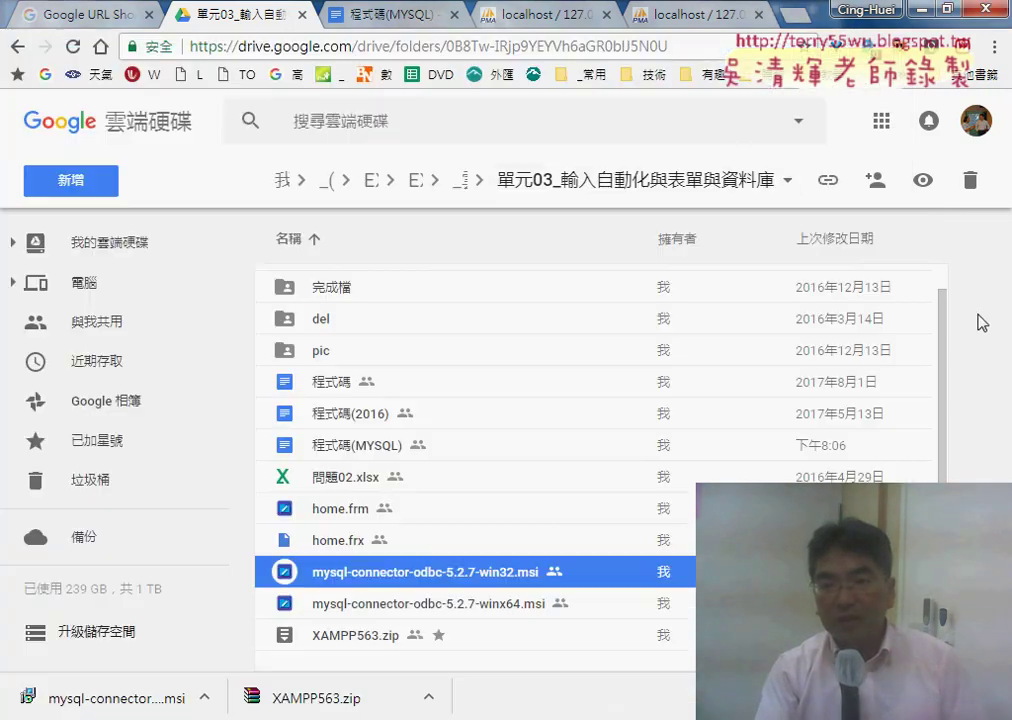
click(500, 14)
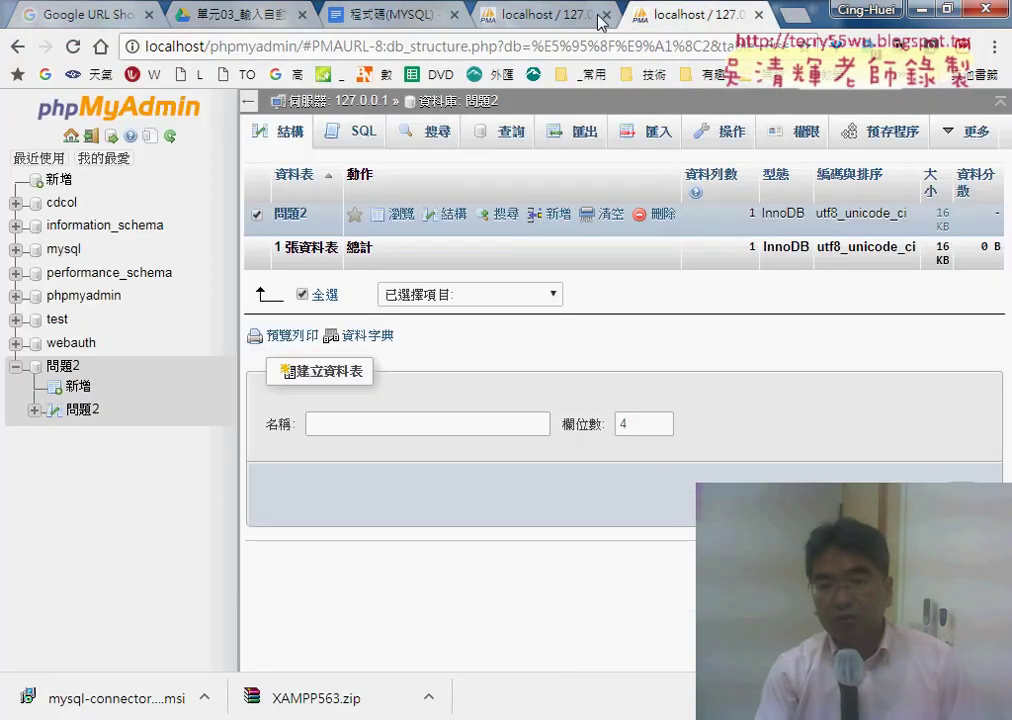
click(390, 14)
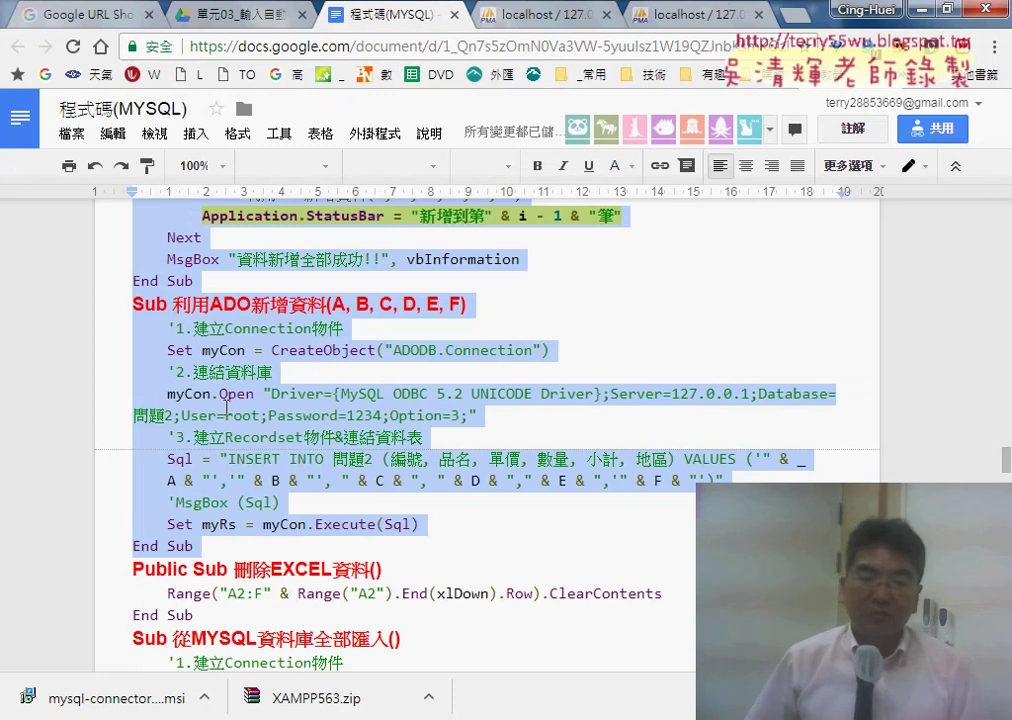